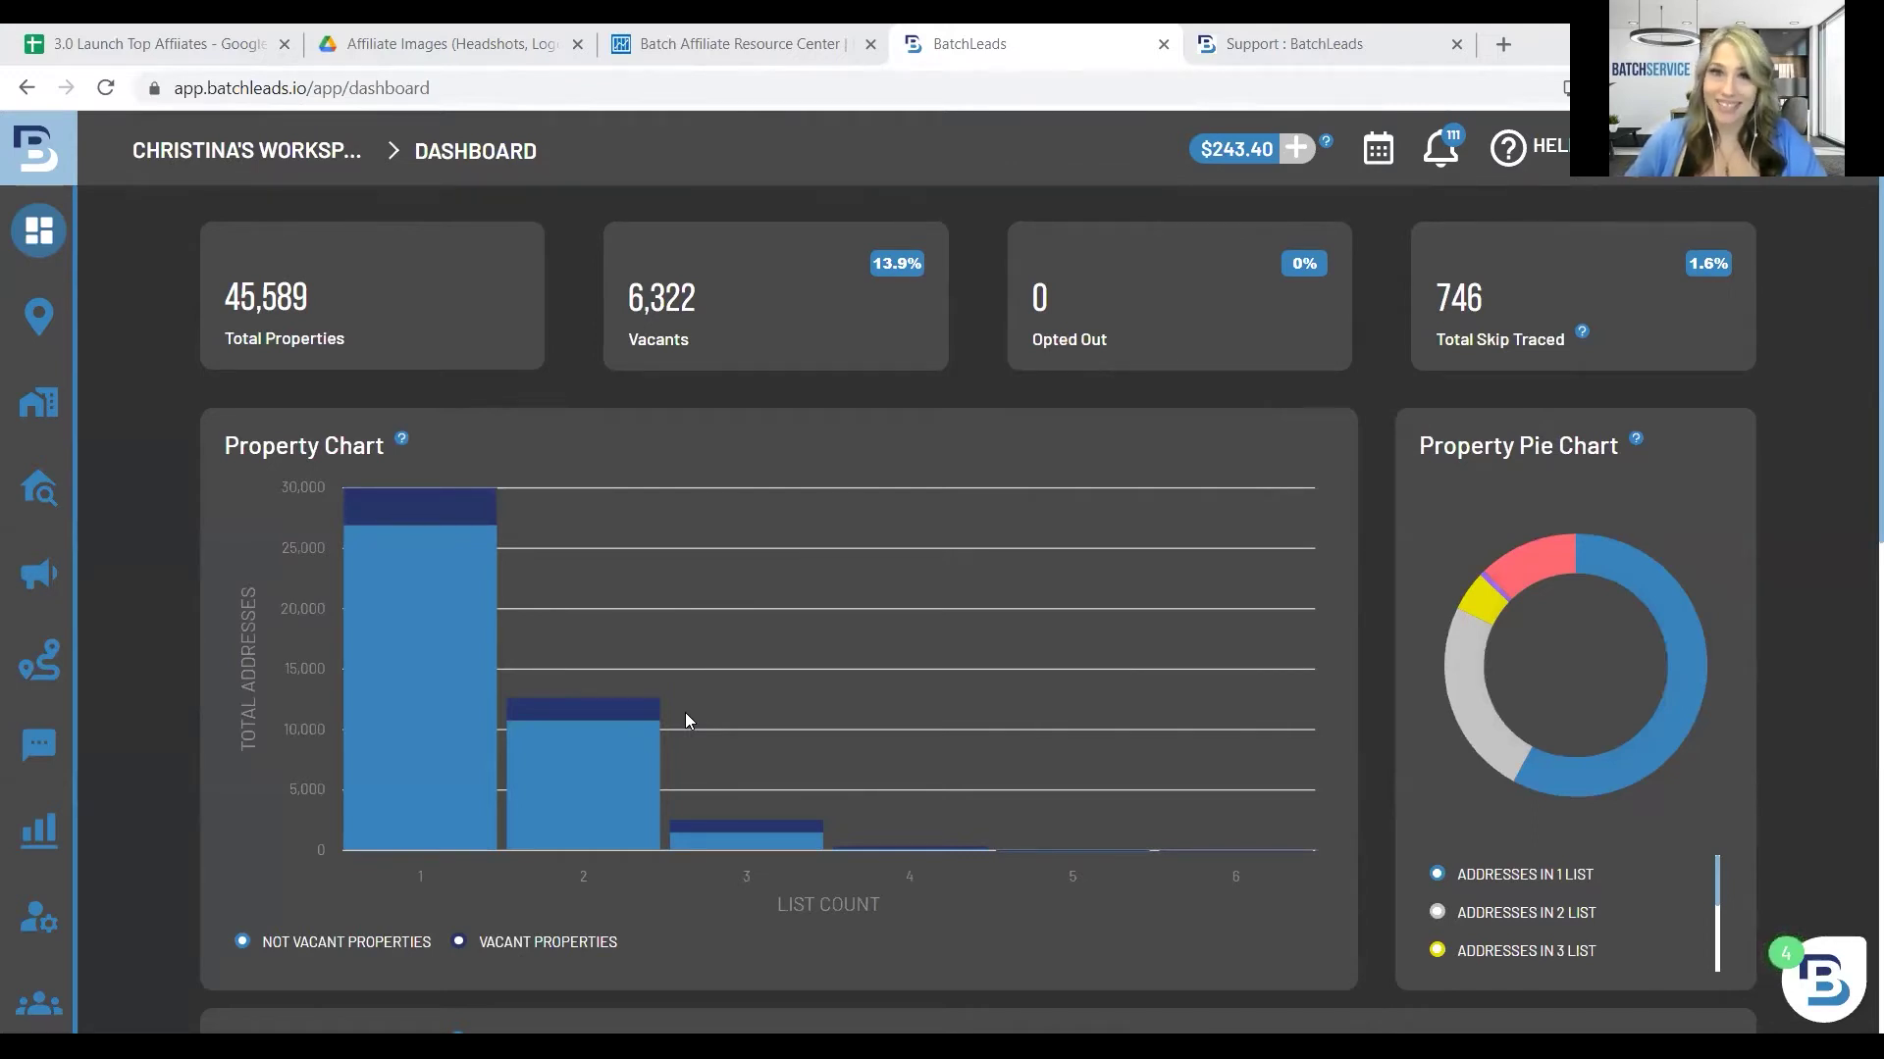
Step: Look through the property search page and the skip tracing page with its file import screen
mouse_move(98, 441)
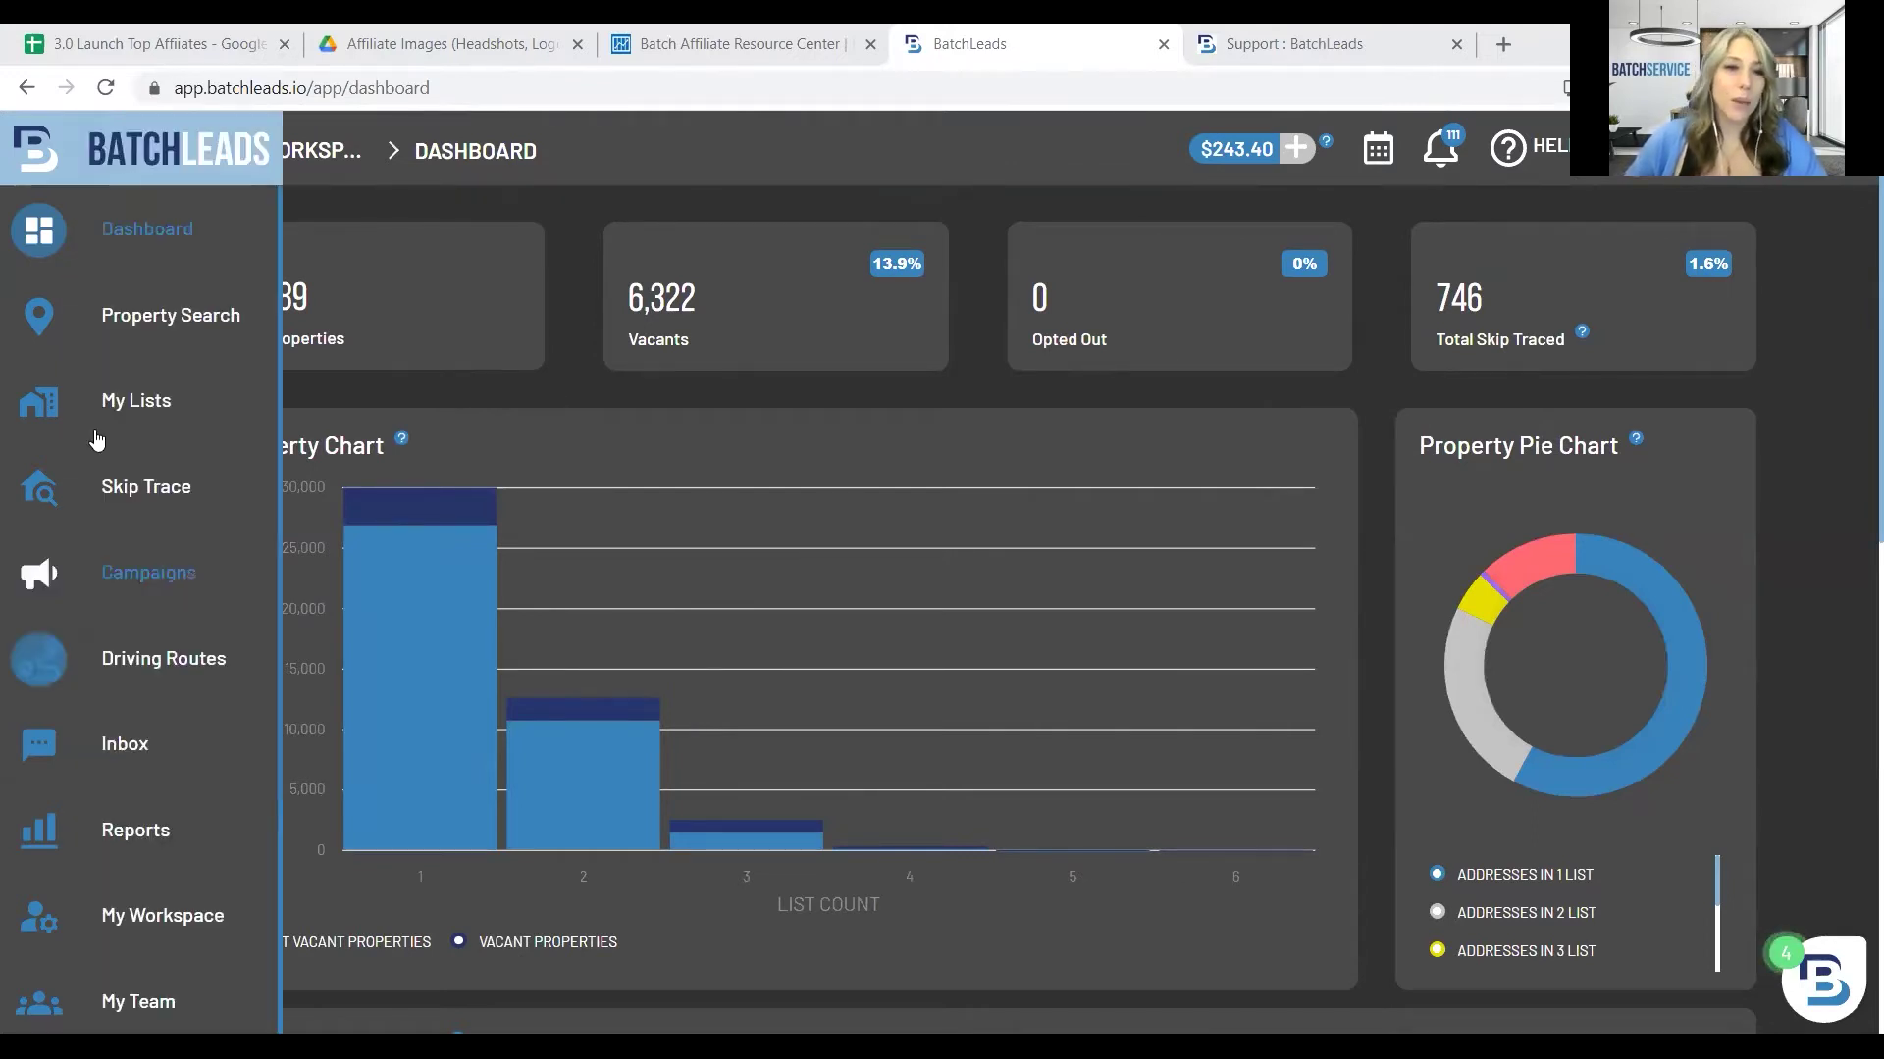
click(127, 328)
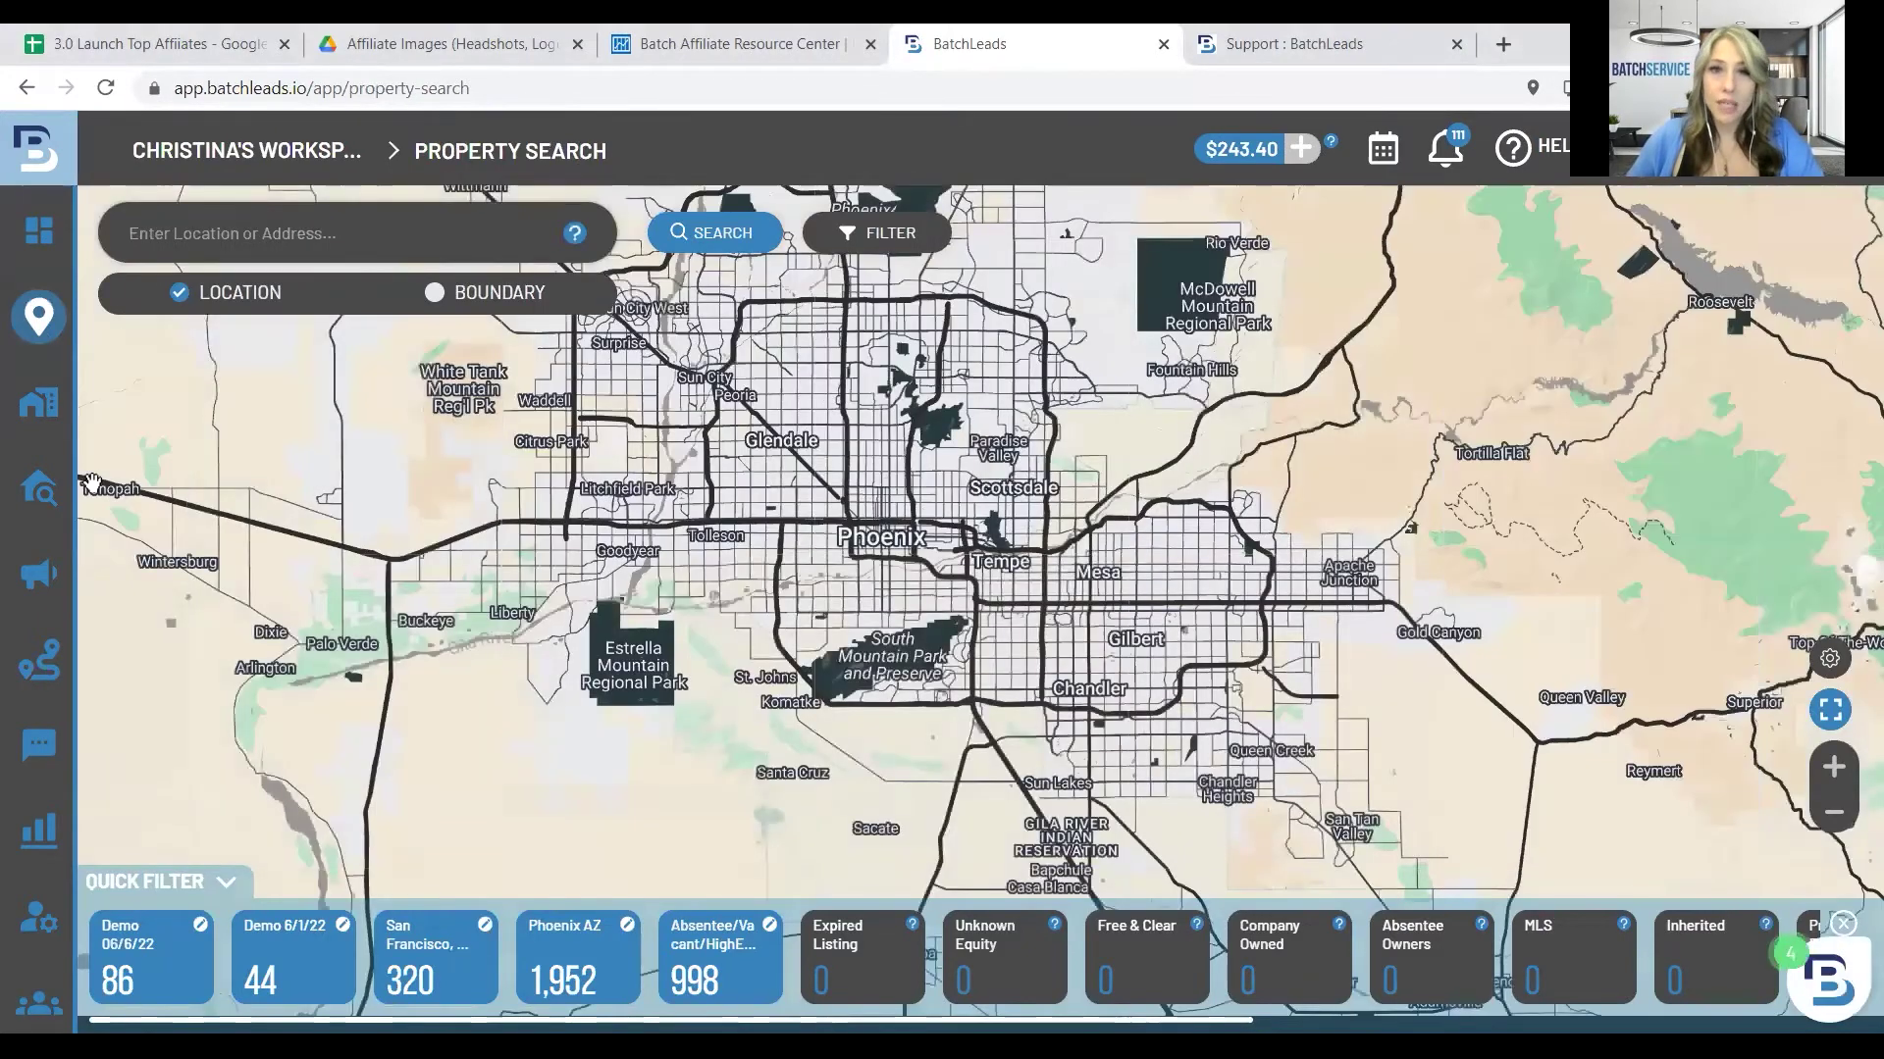
click(91, 483)
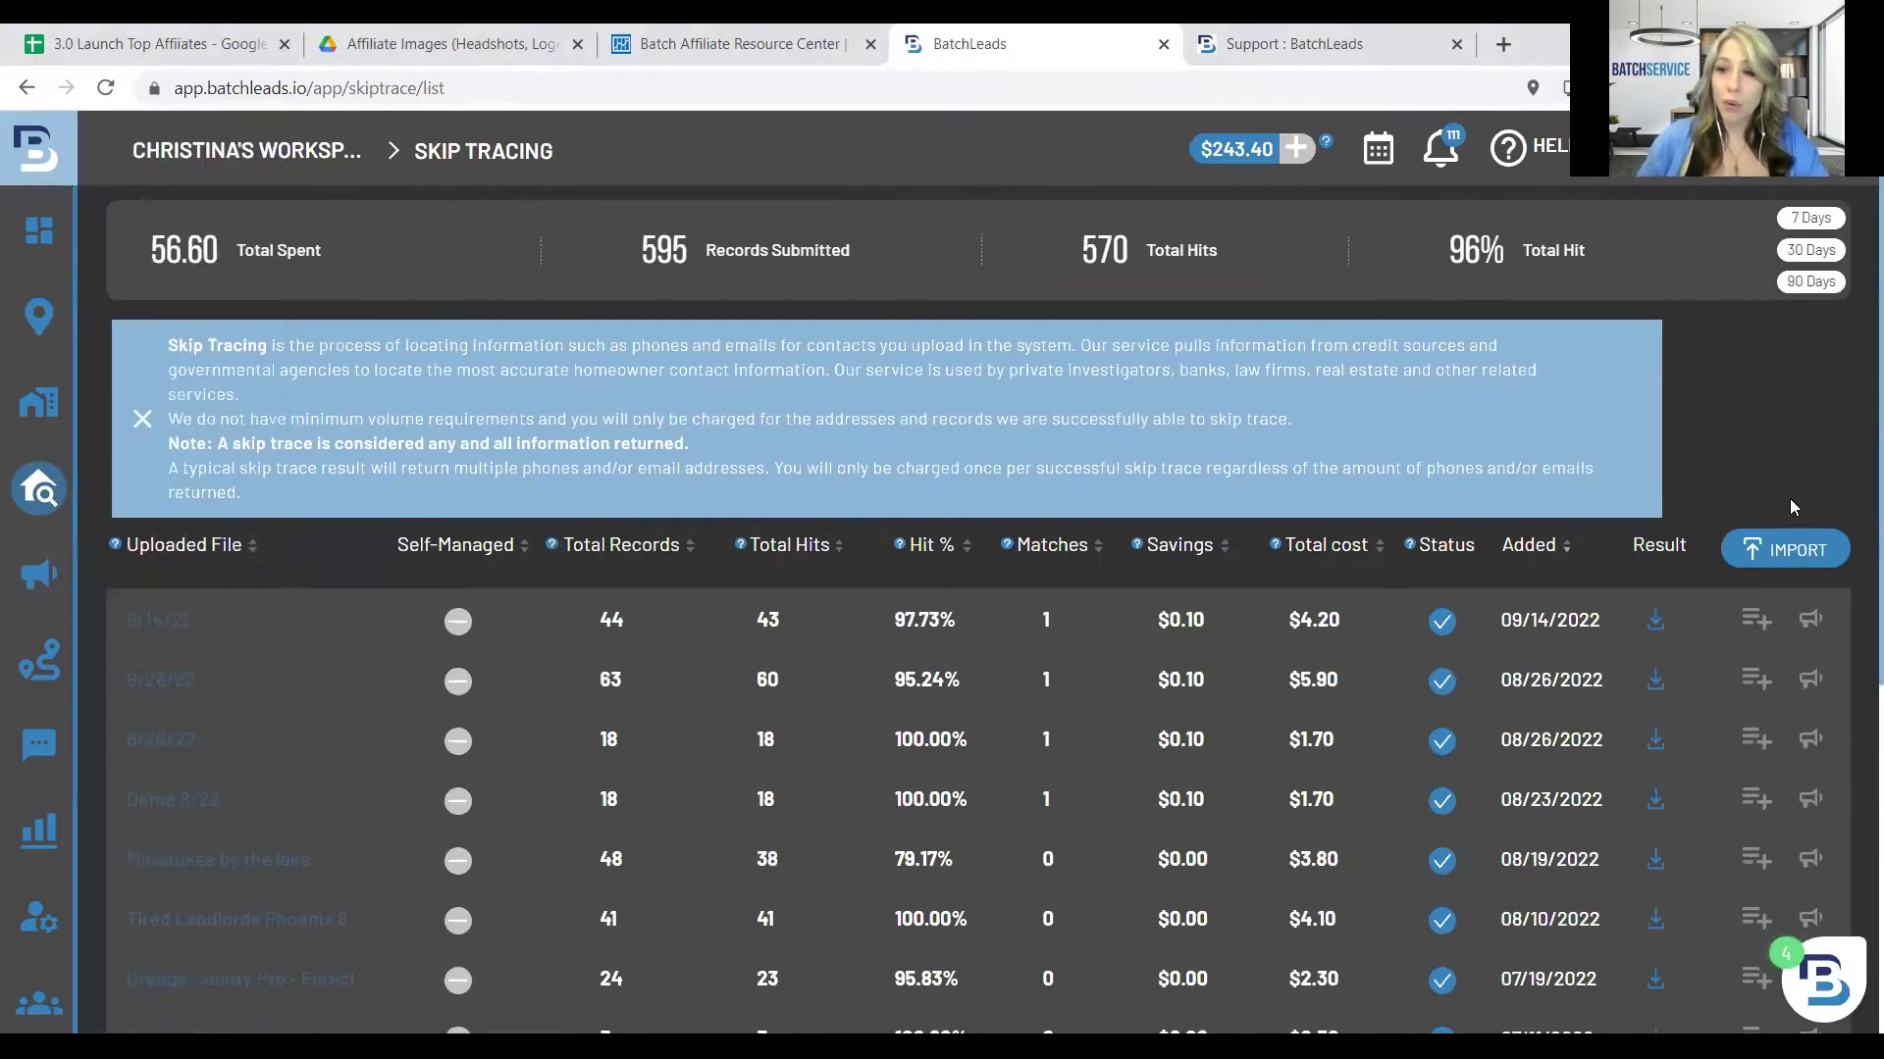
click(1780, 547)
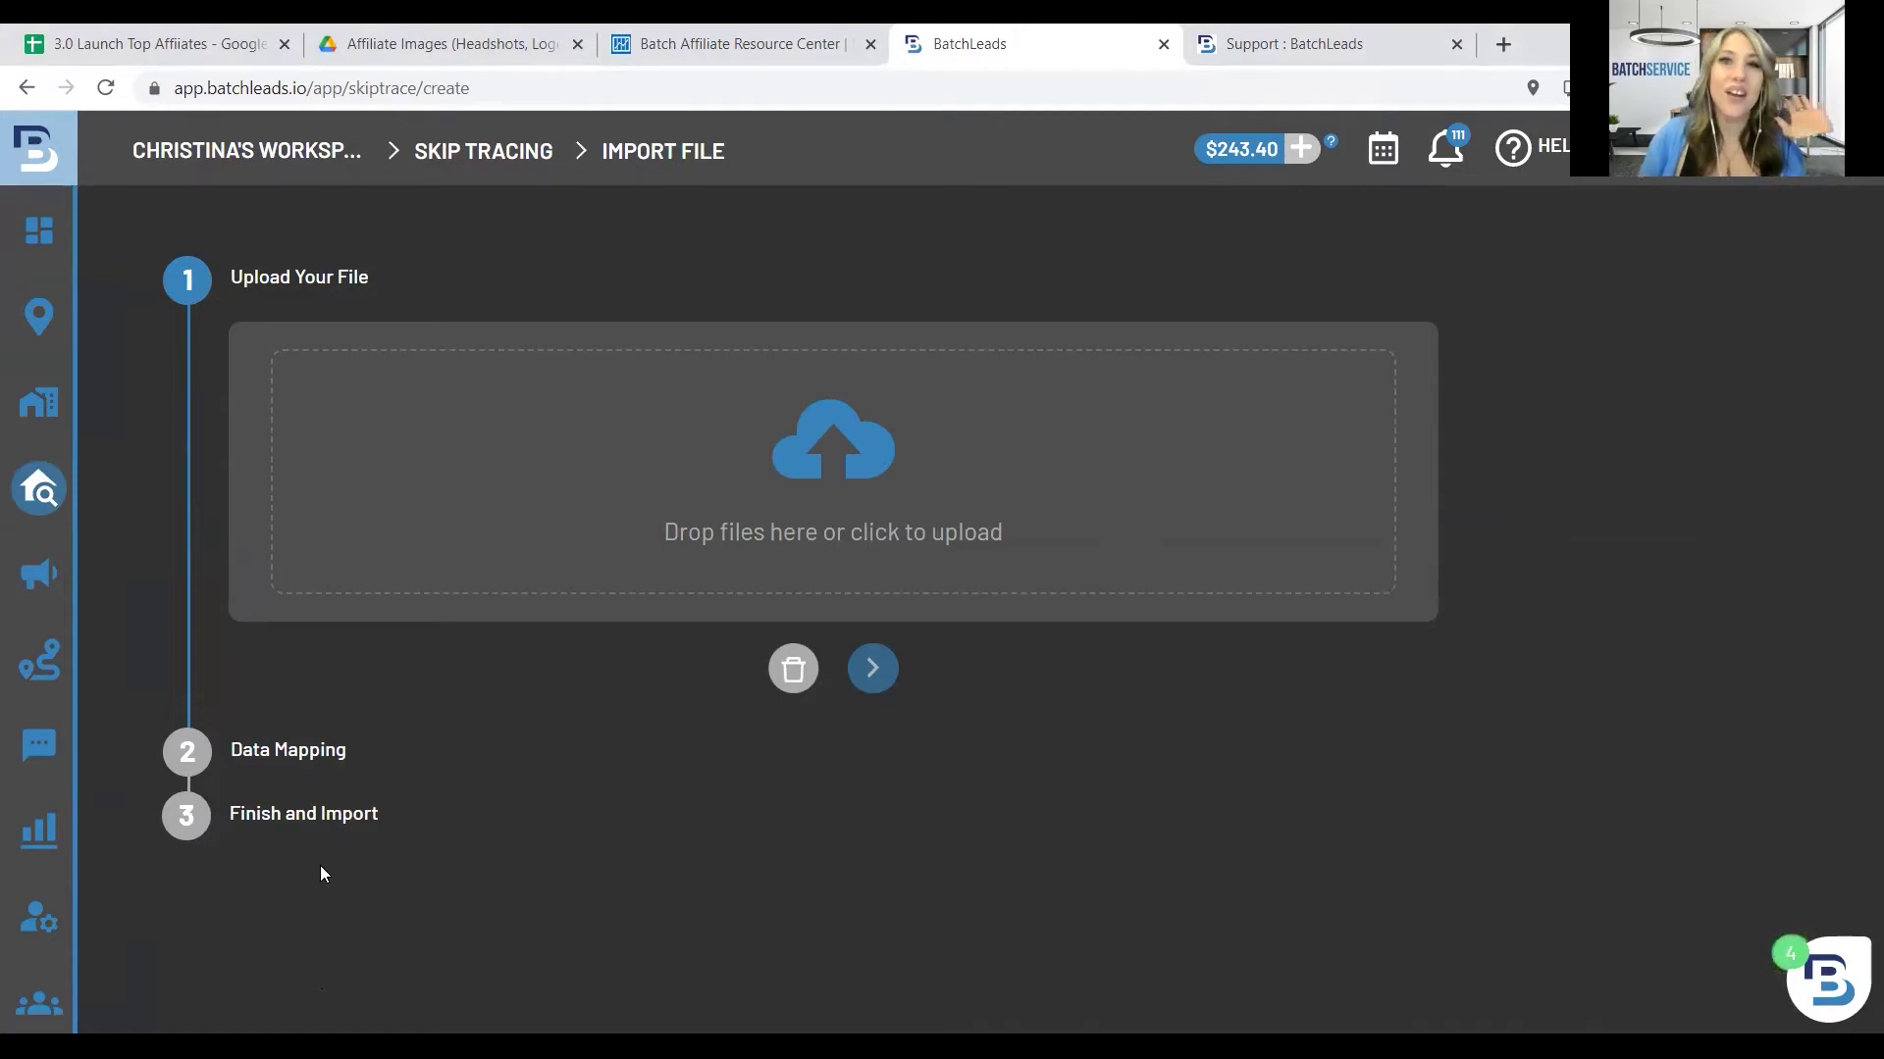
click(143, 316)
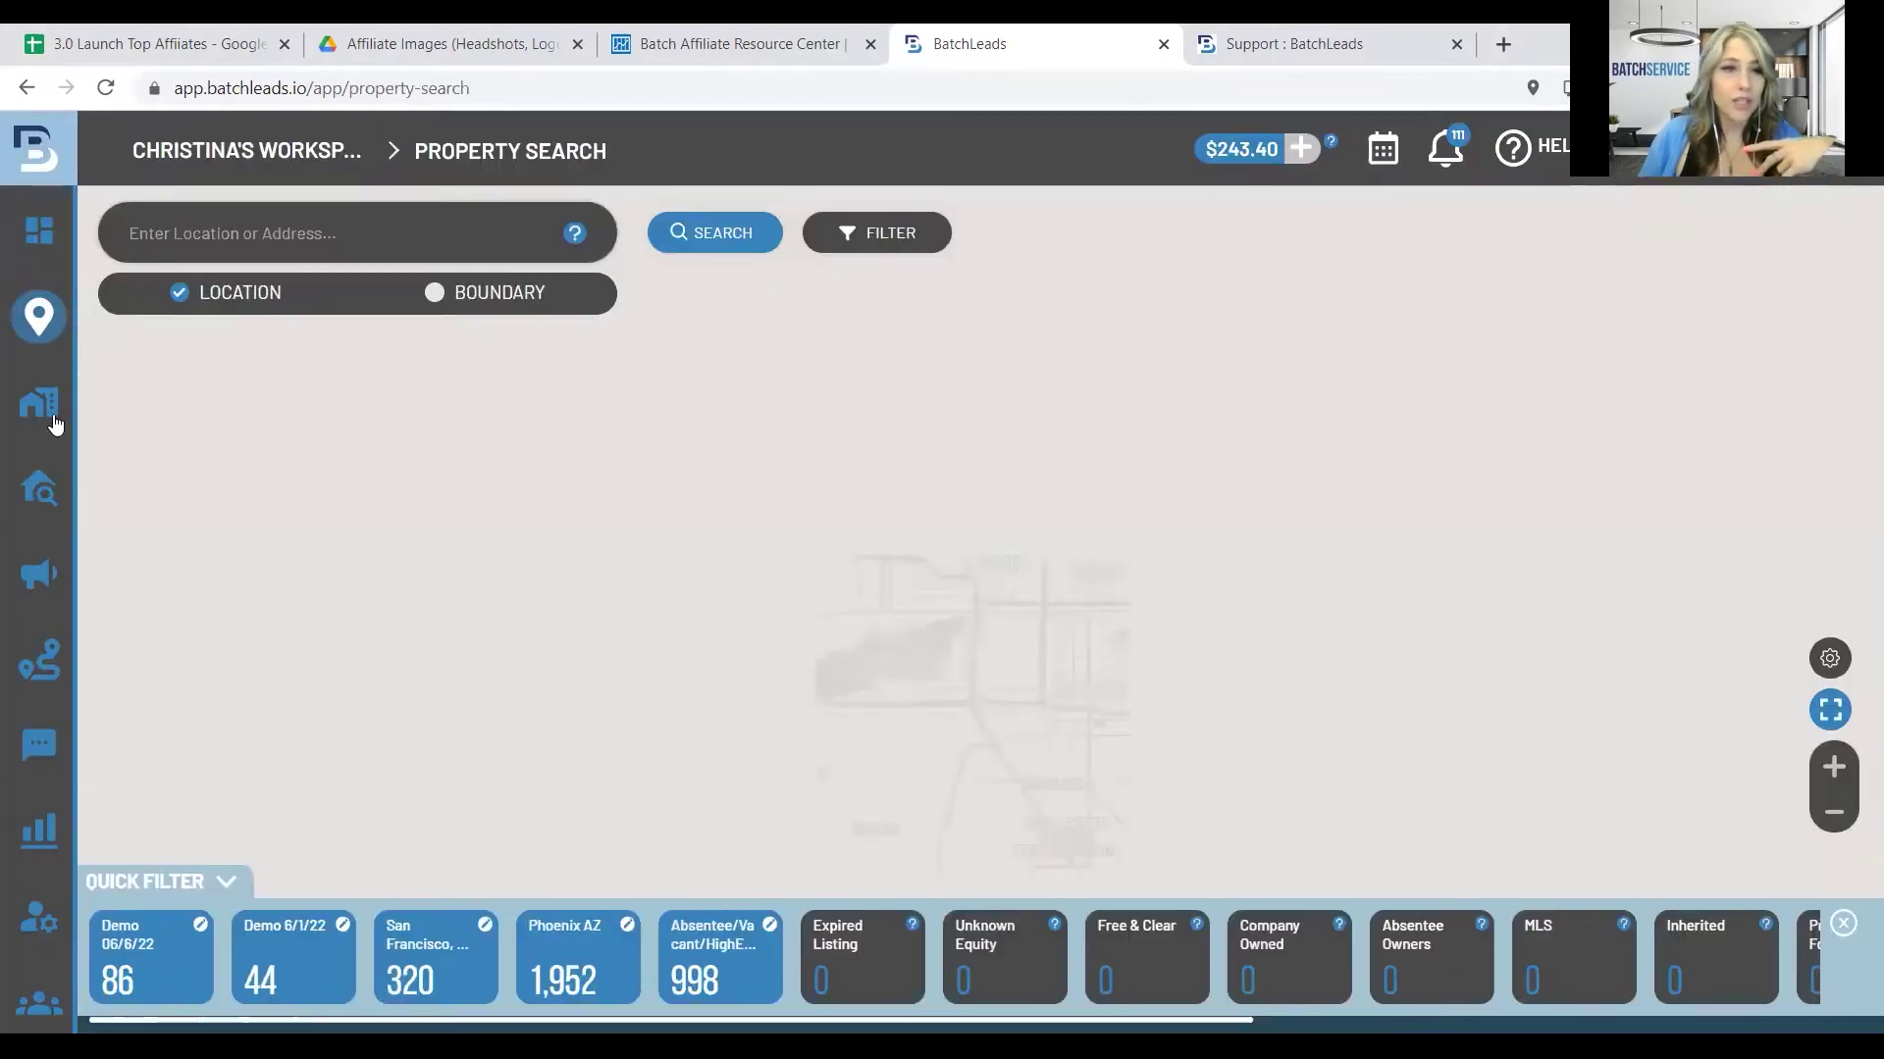
Step: Filter My Lists to the properties with Skip Traced set to No
click(140, 403)
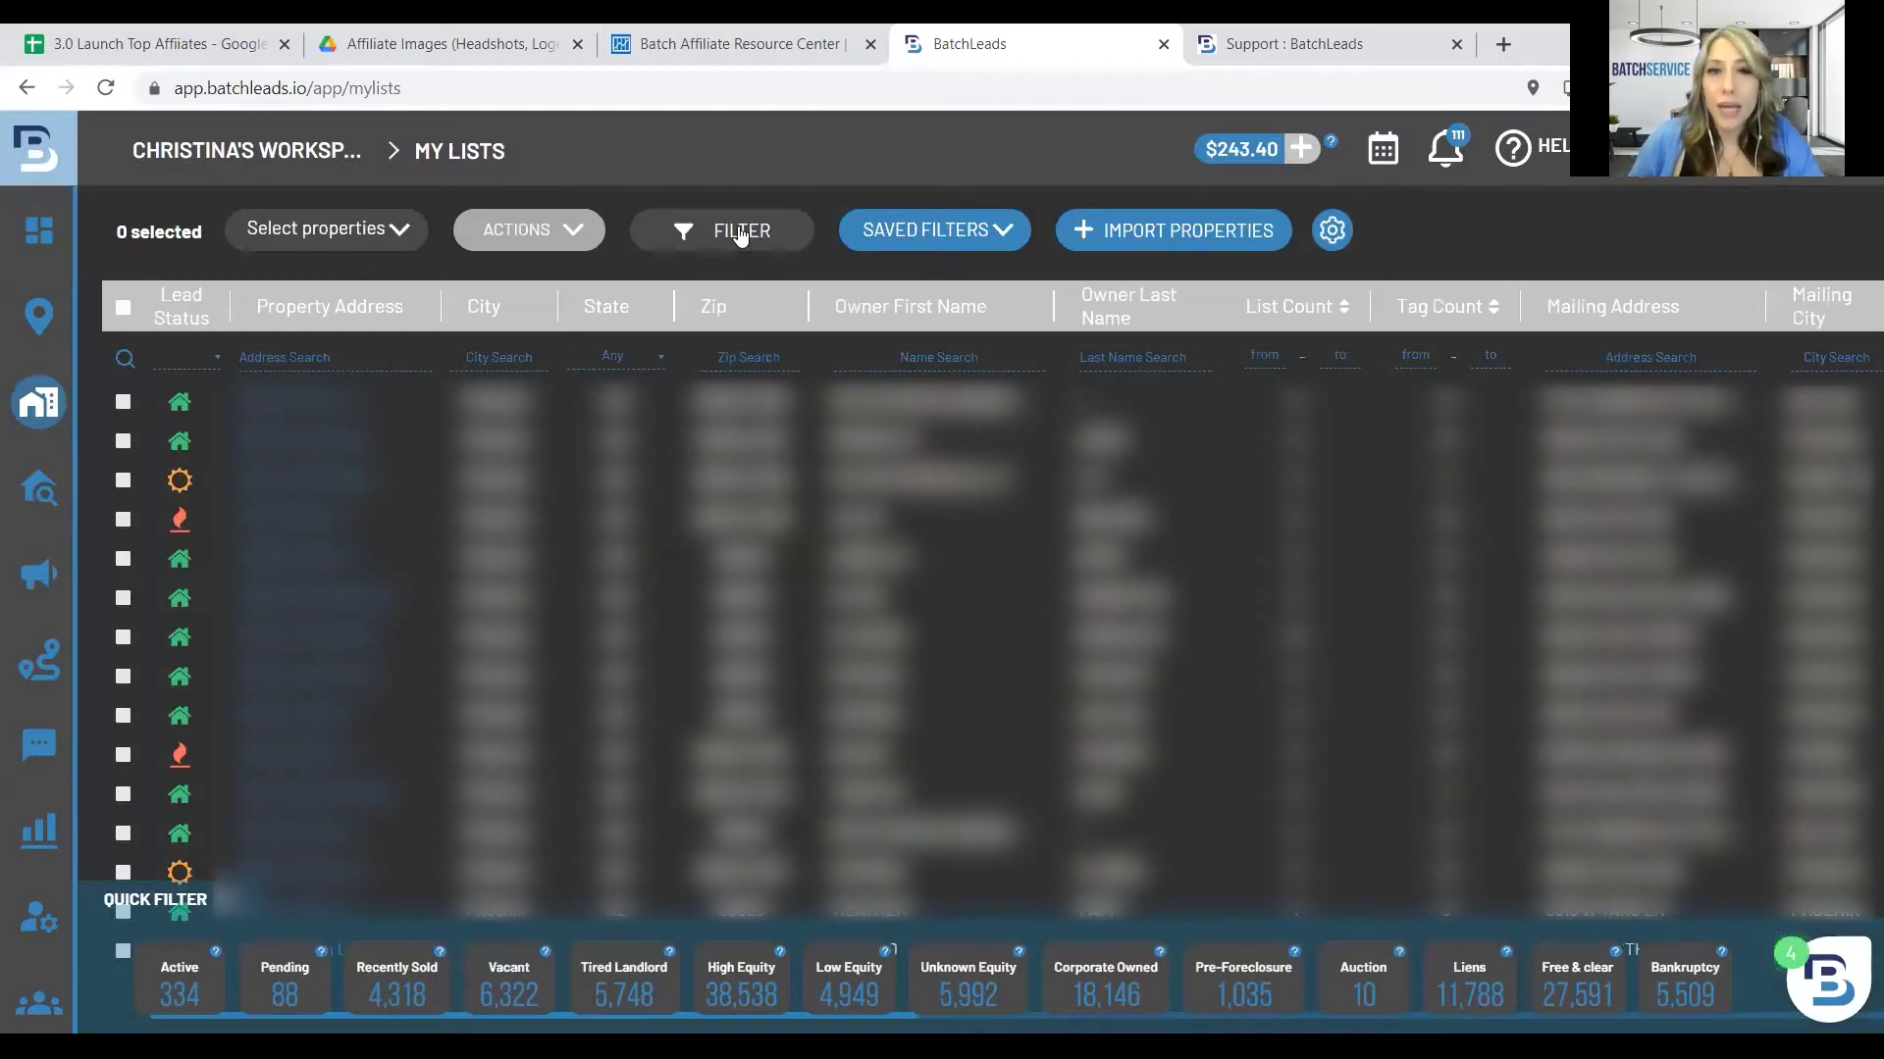
click(740, 233)
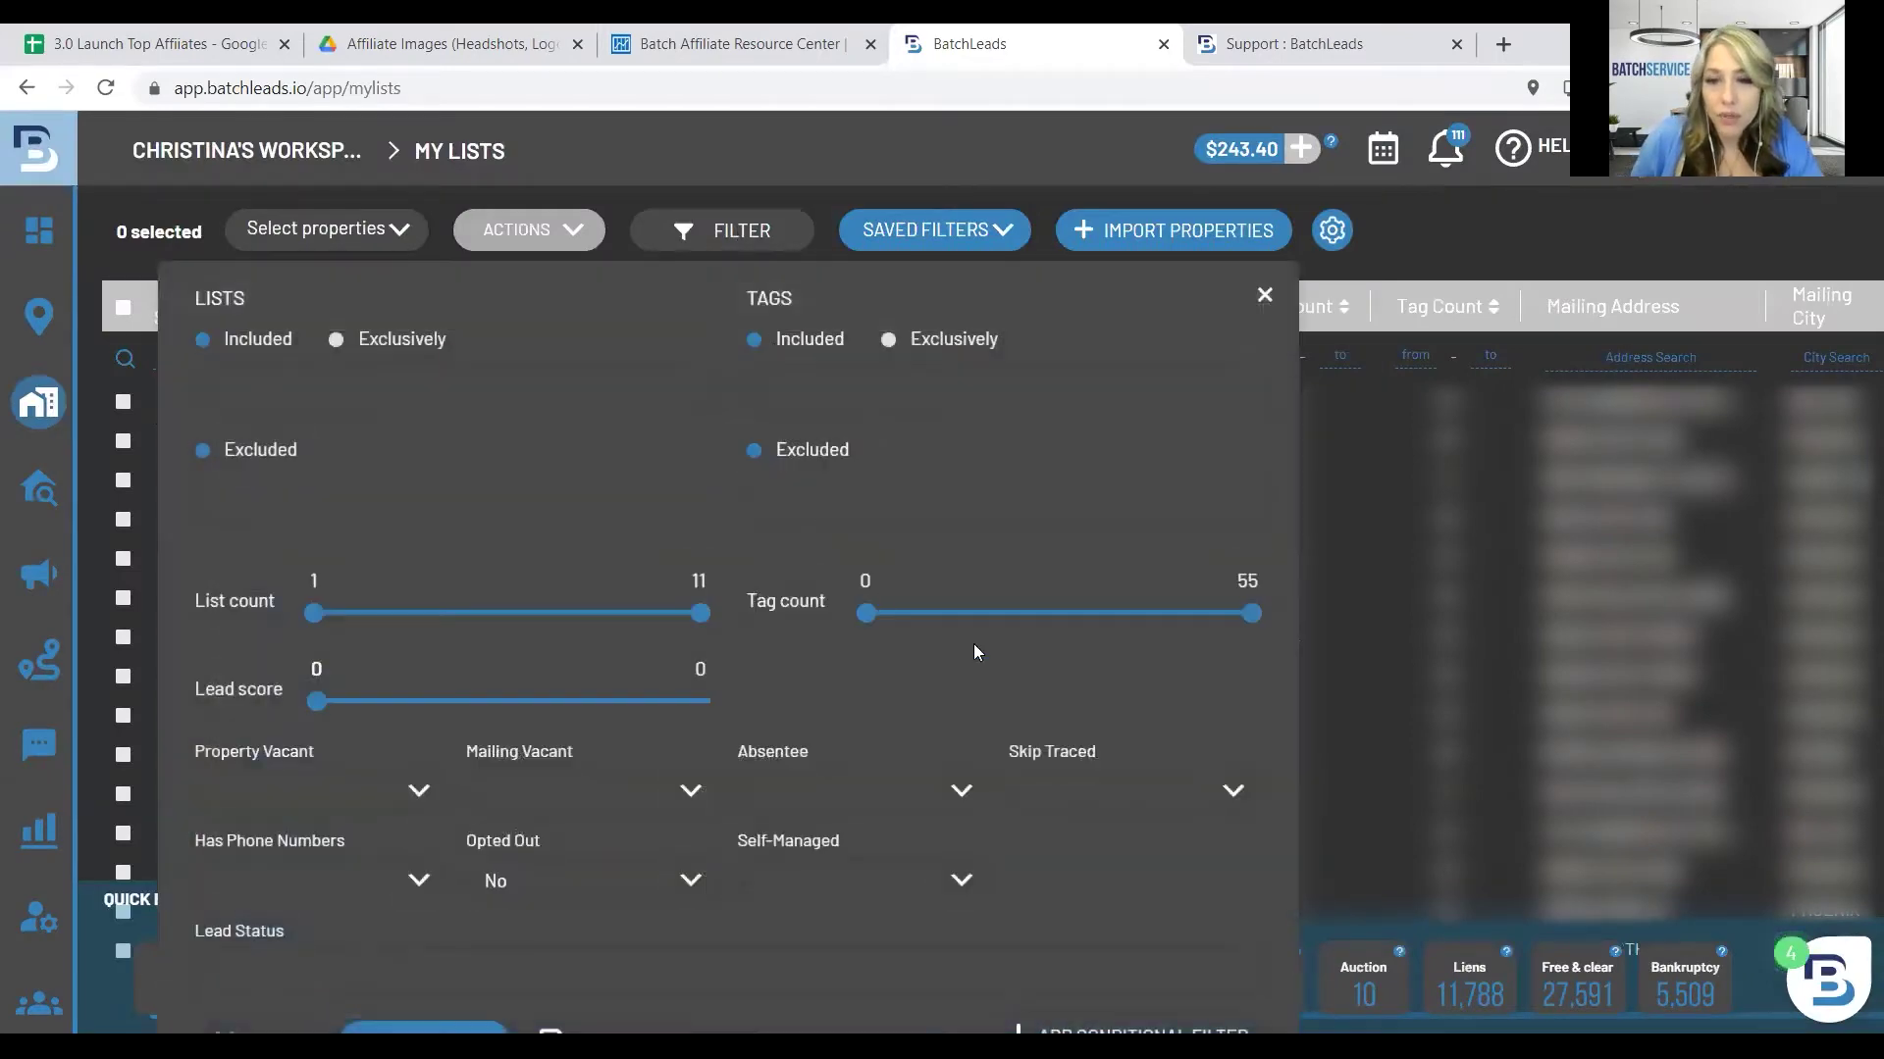
click(1108, 777)
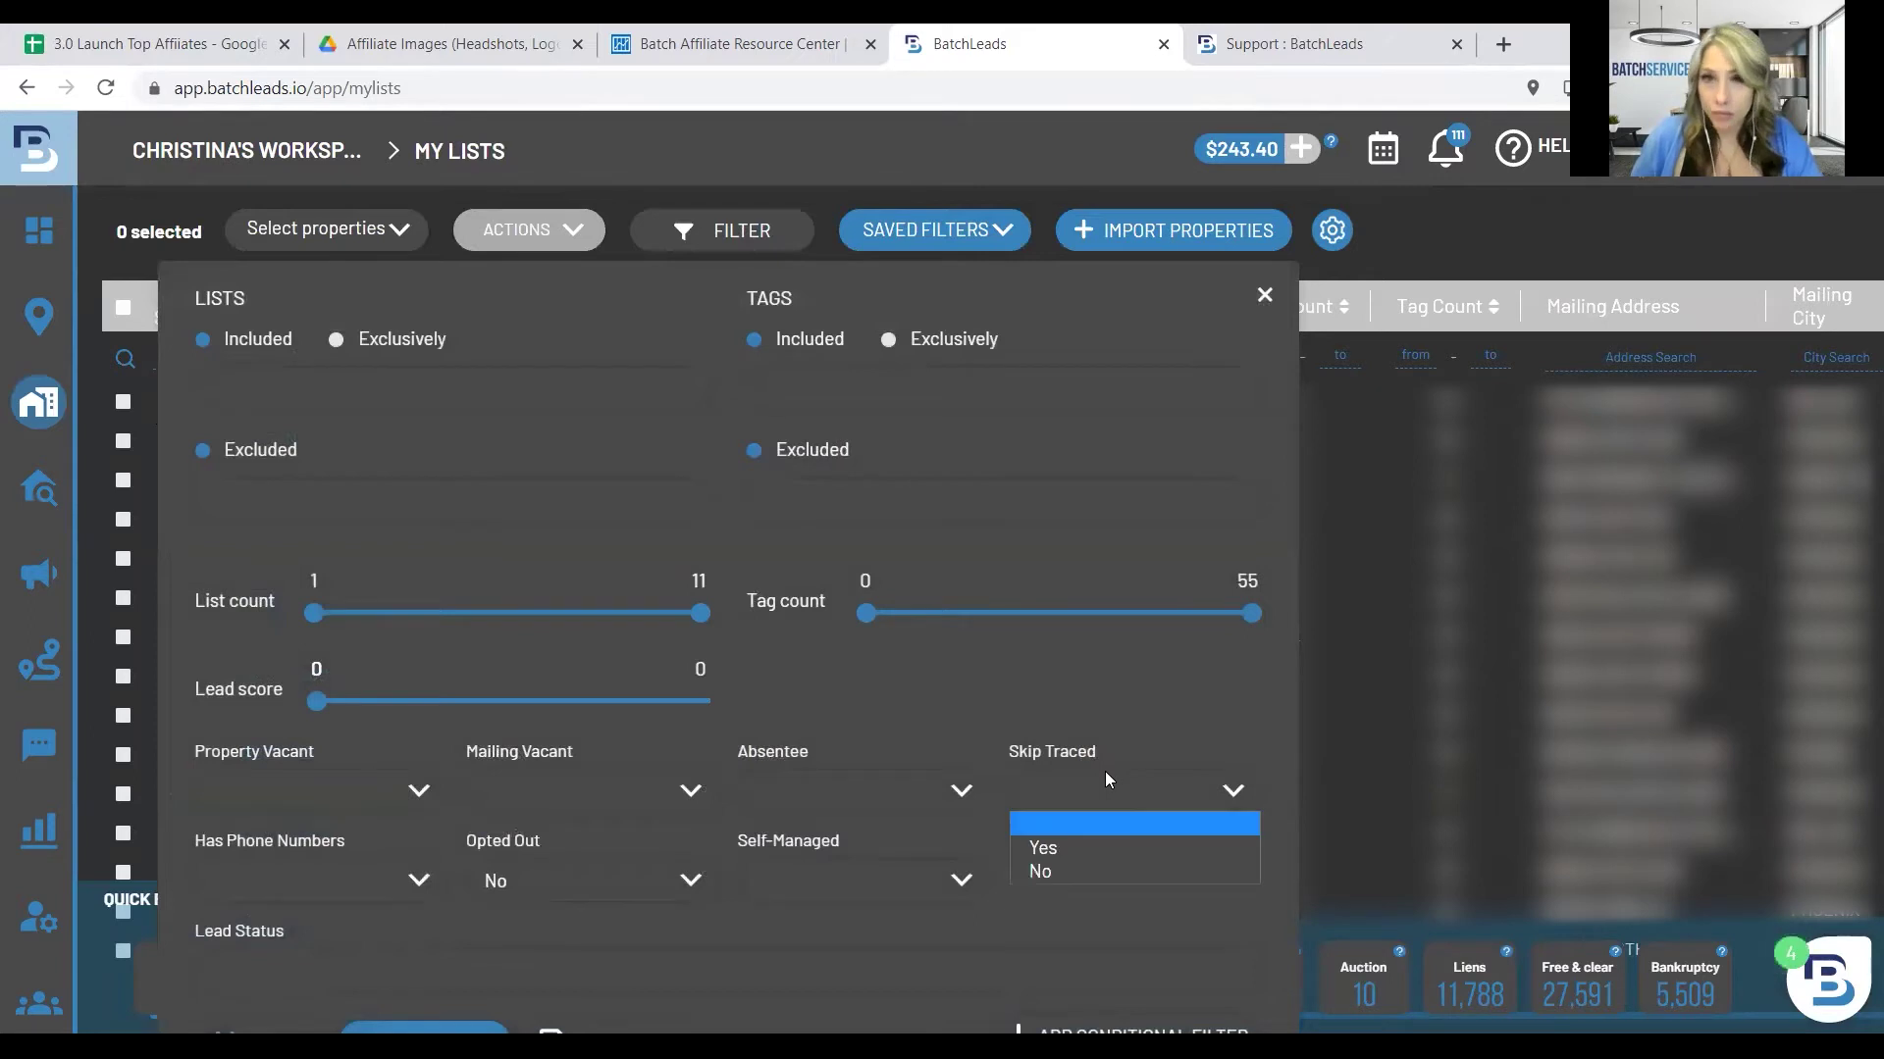
click(1056, 871)
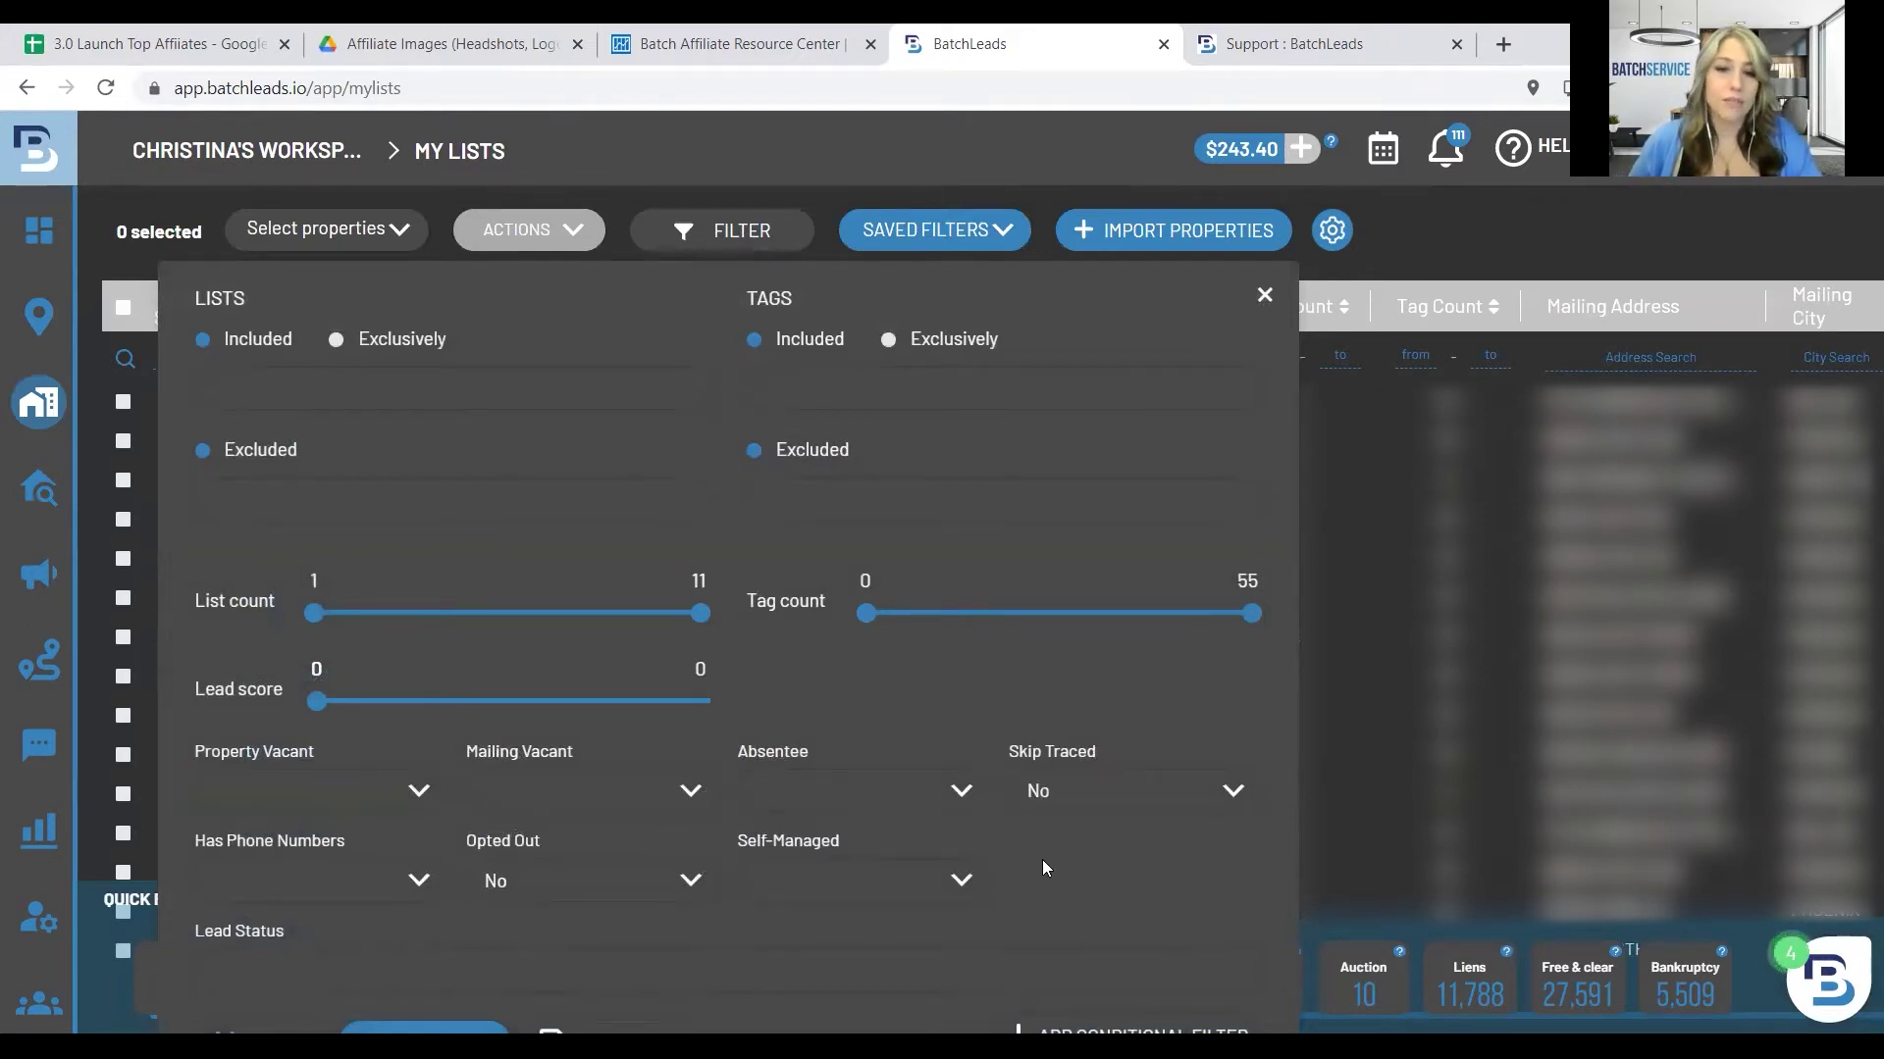
scroll(1042, 867, down, 3)
click(452, 928)
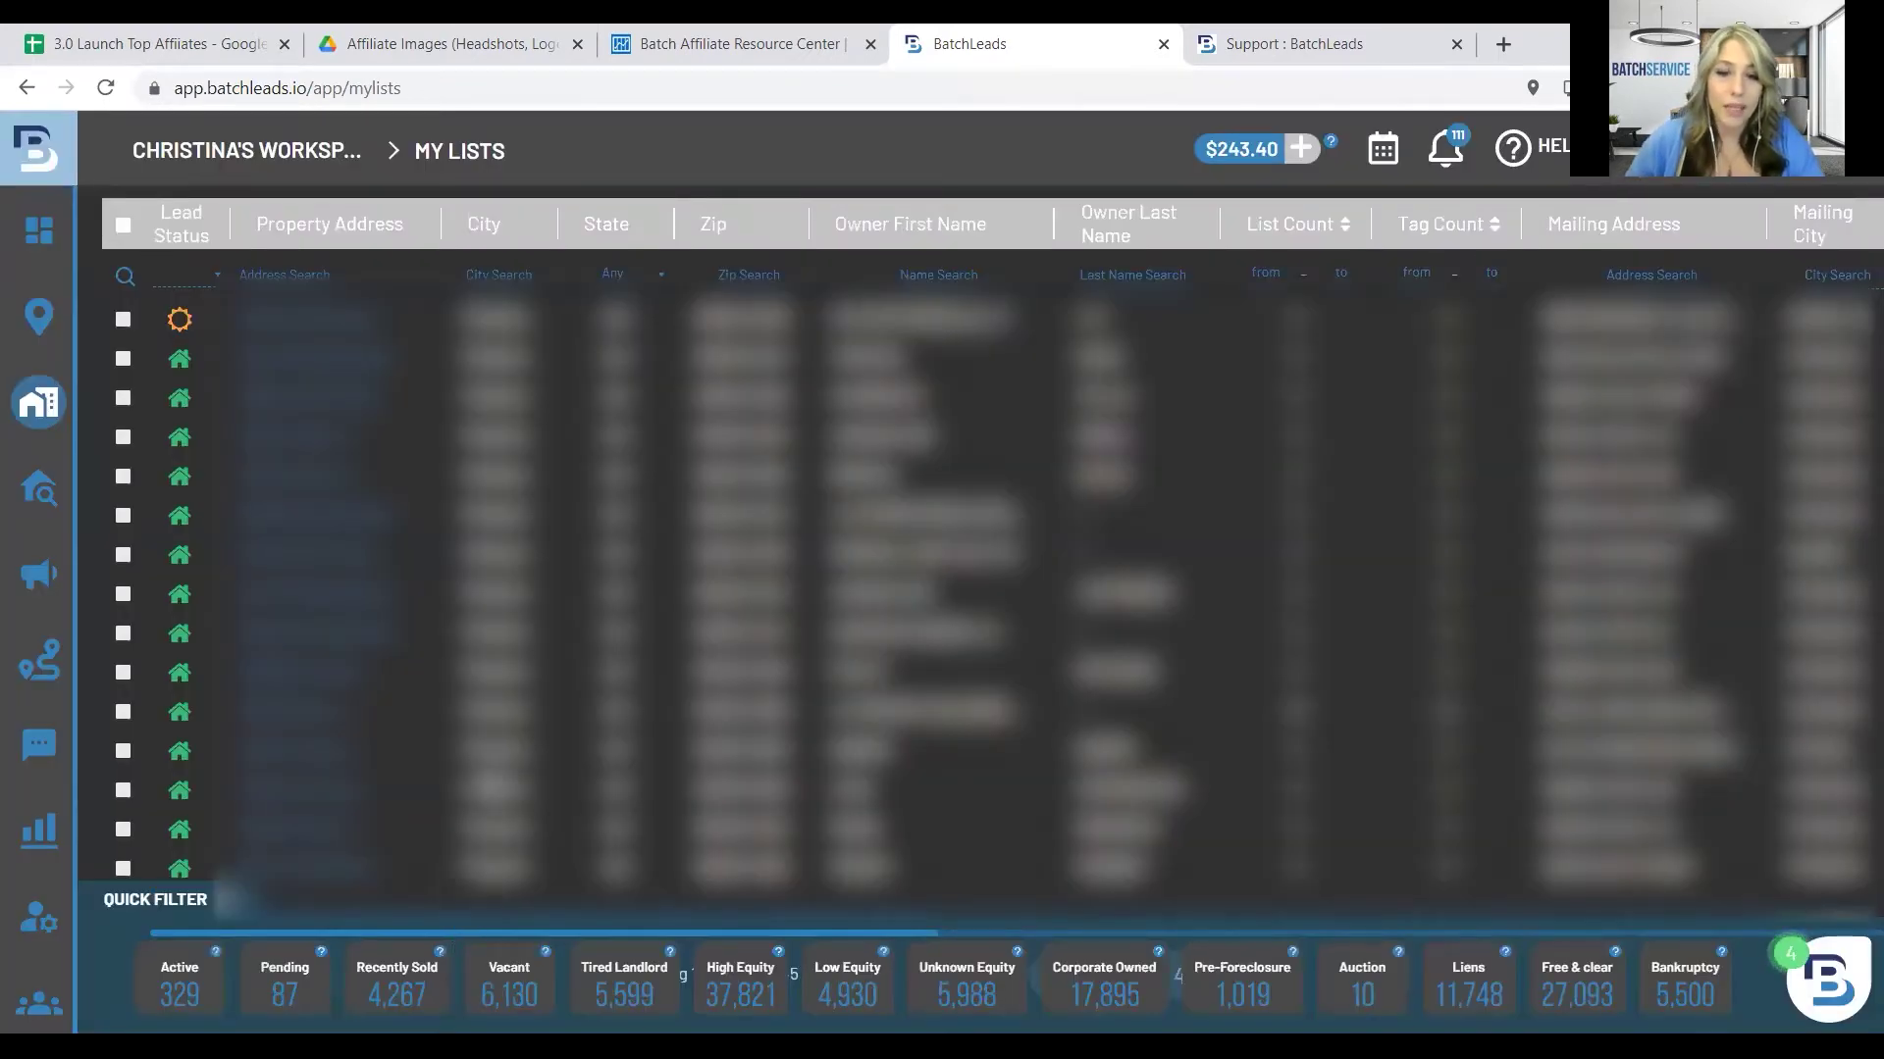
Step: Open one property's details from the filtered list and skip trace that single record using the wallet balance
scroll(981, 539, down, 1)
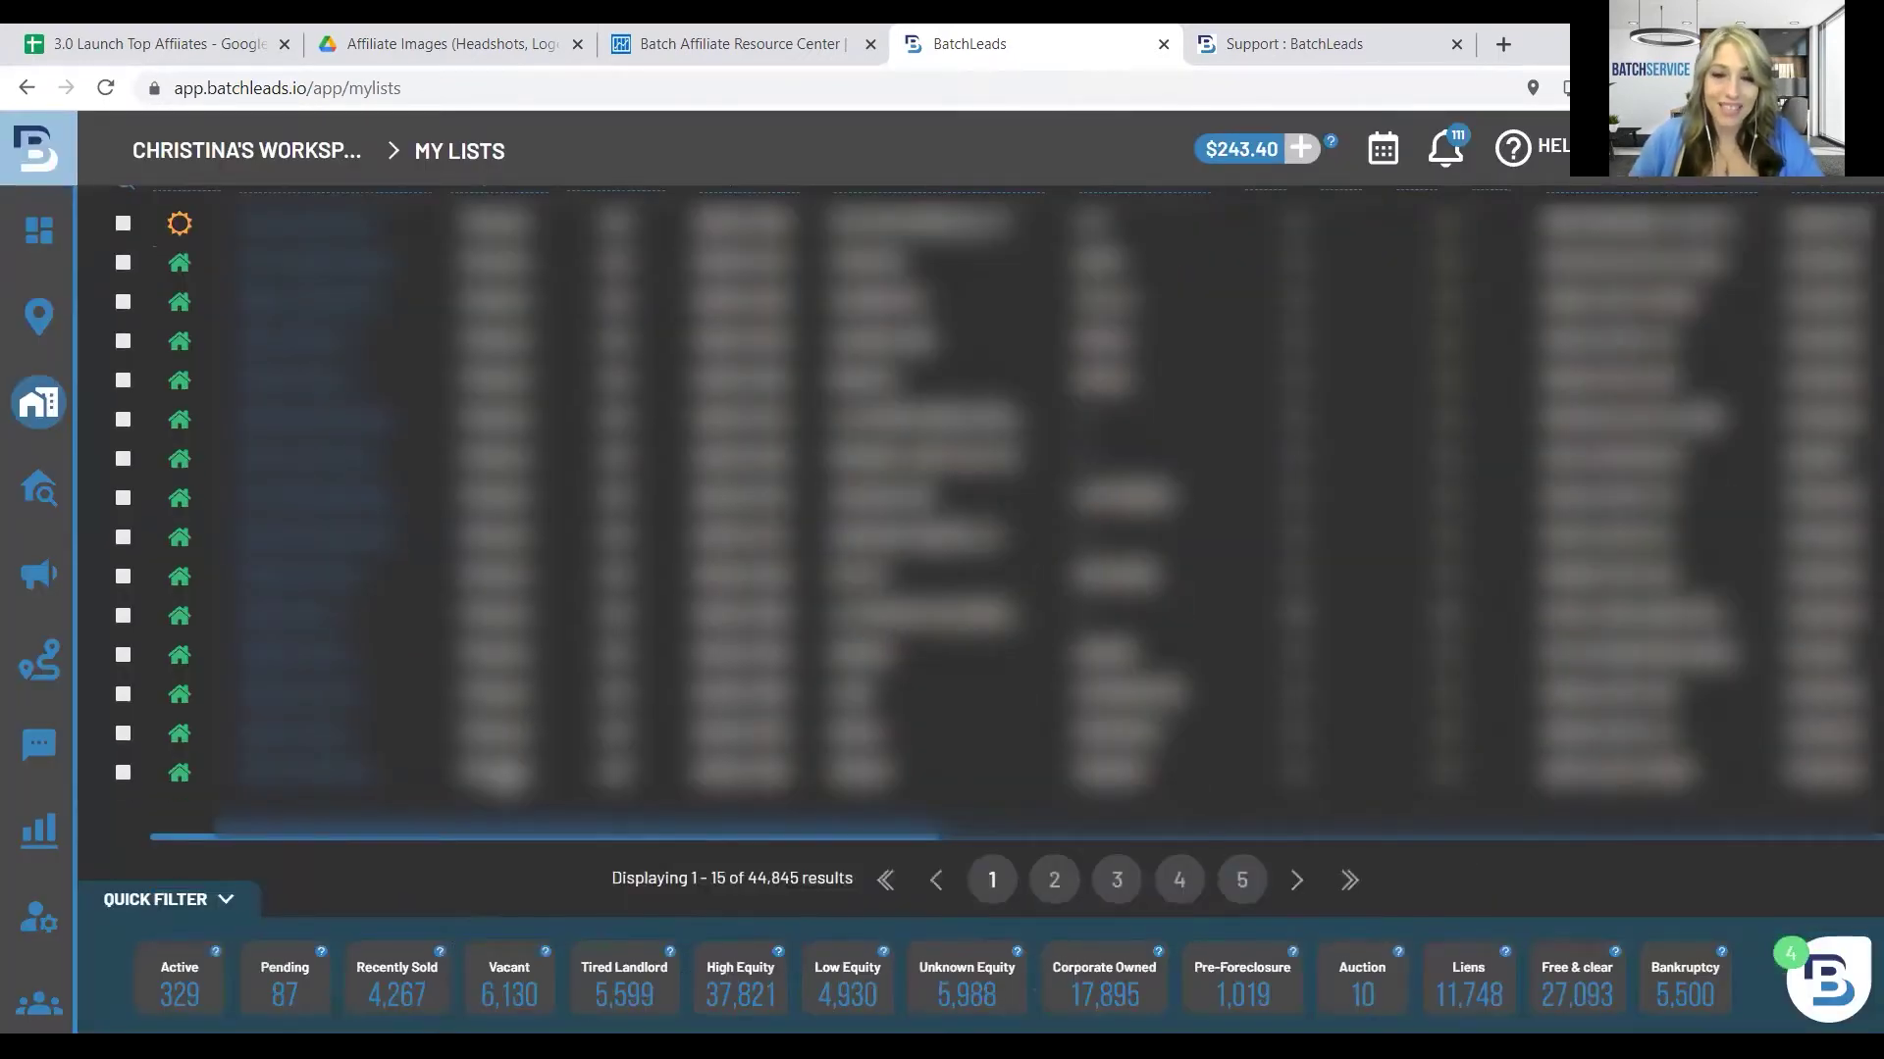
scroll(304, 720, up, 1)
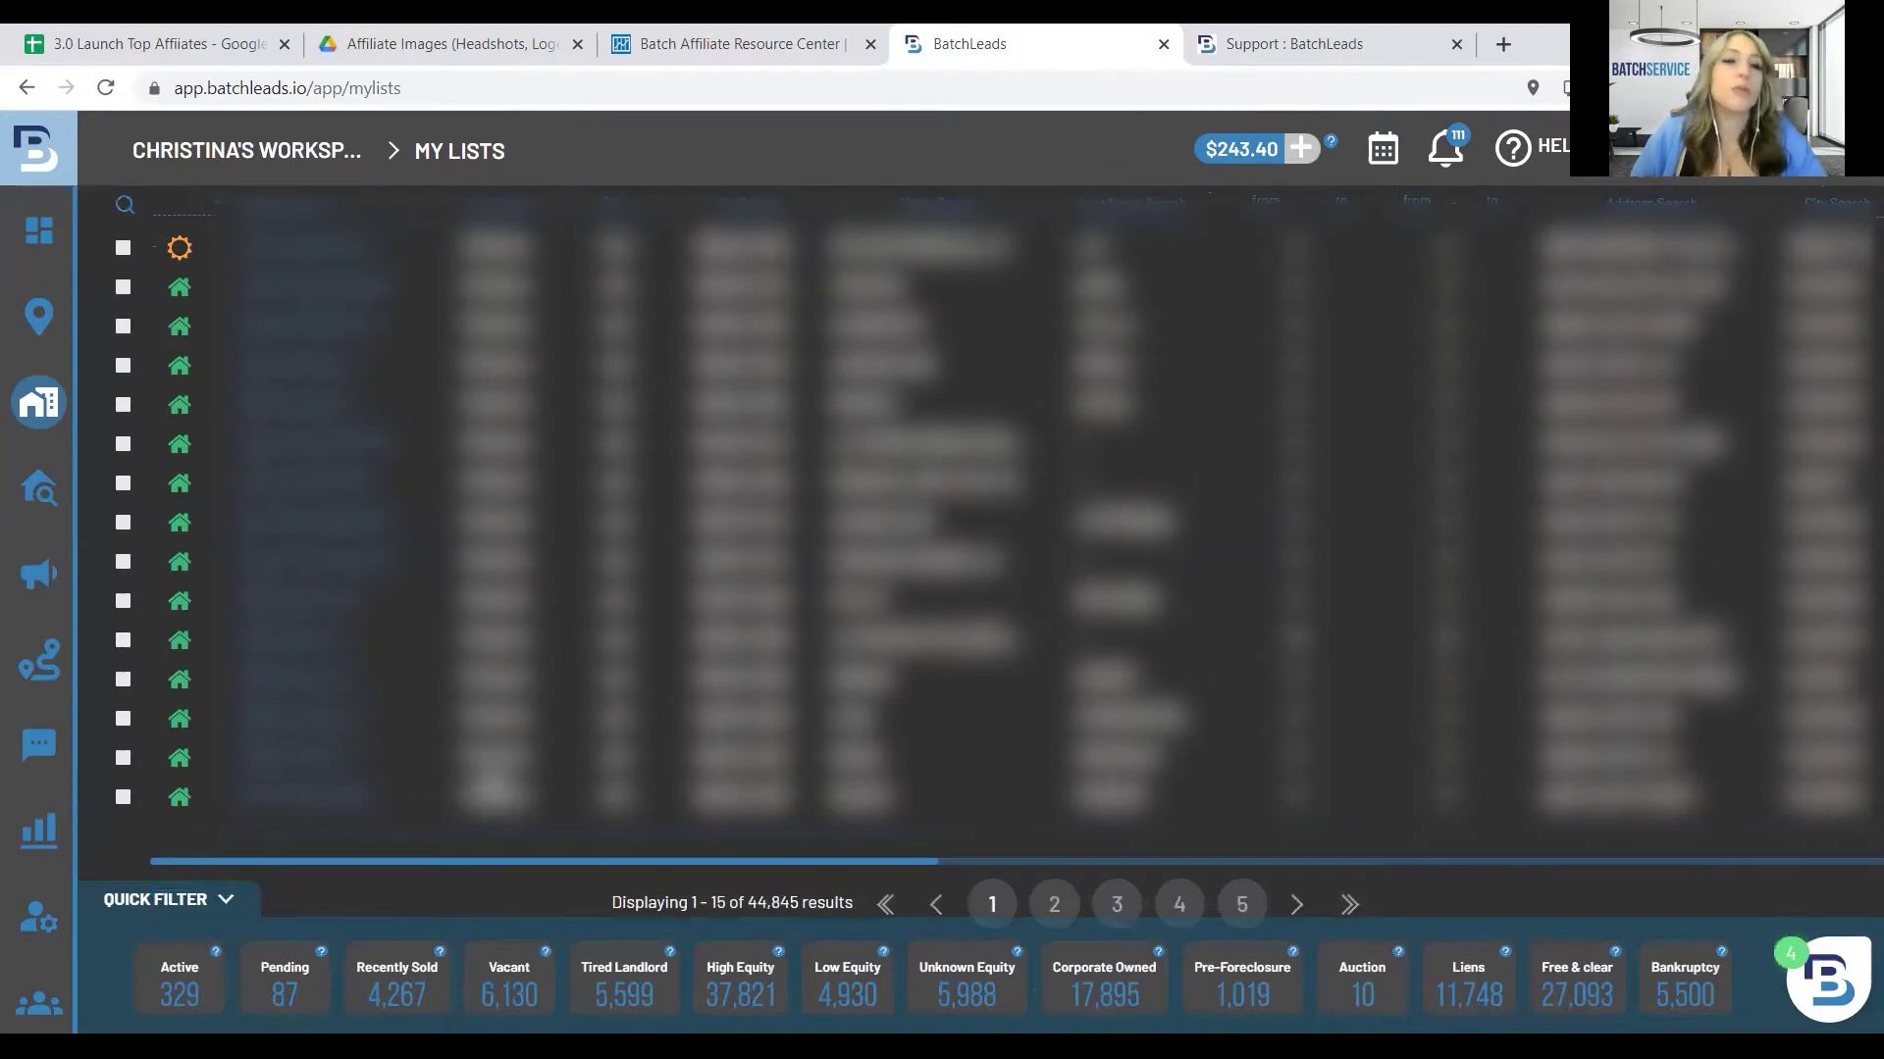
click(304, 719)
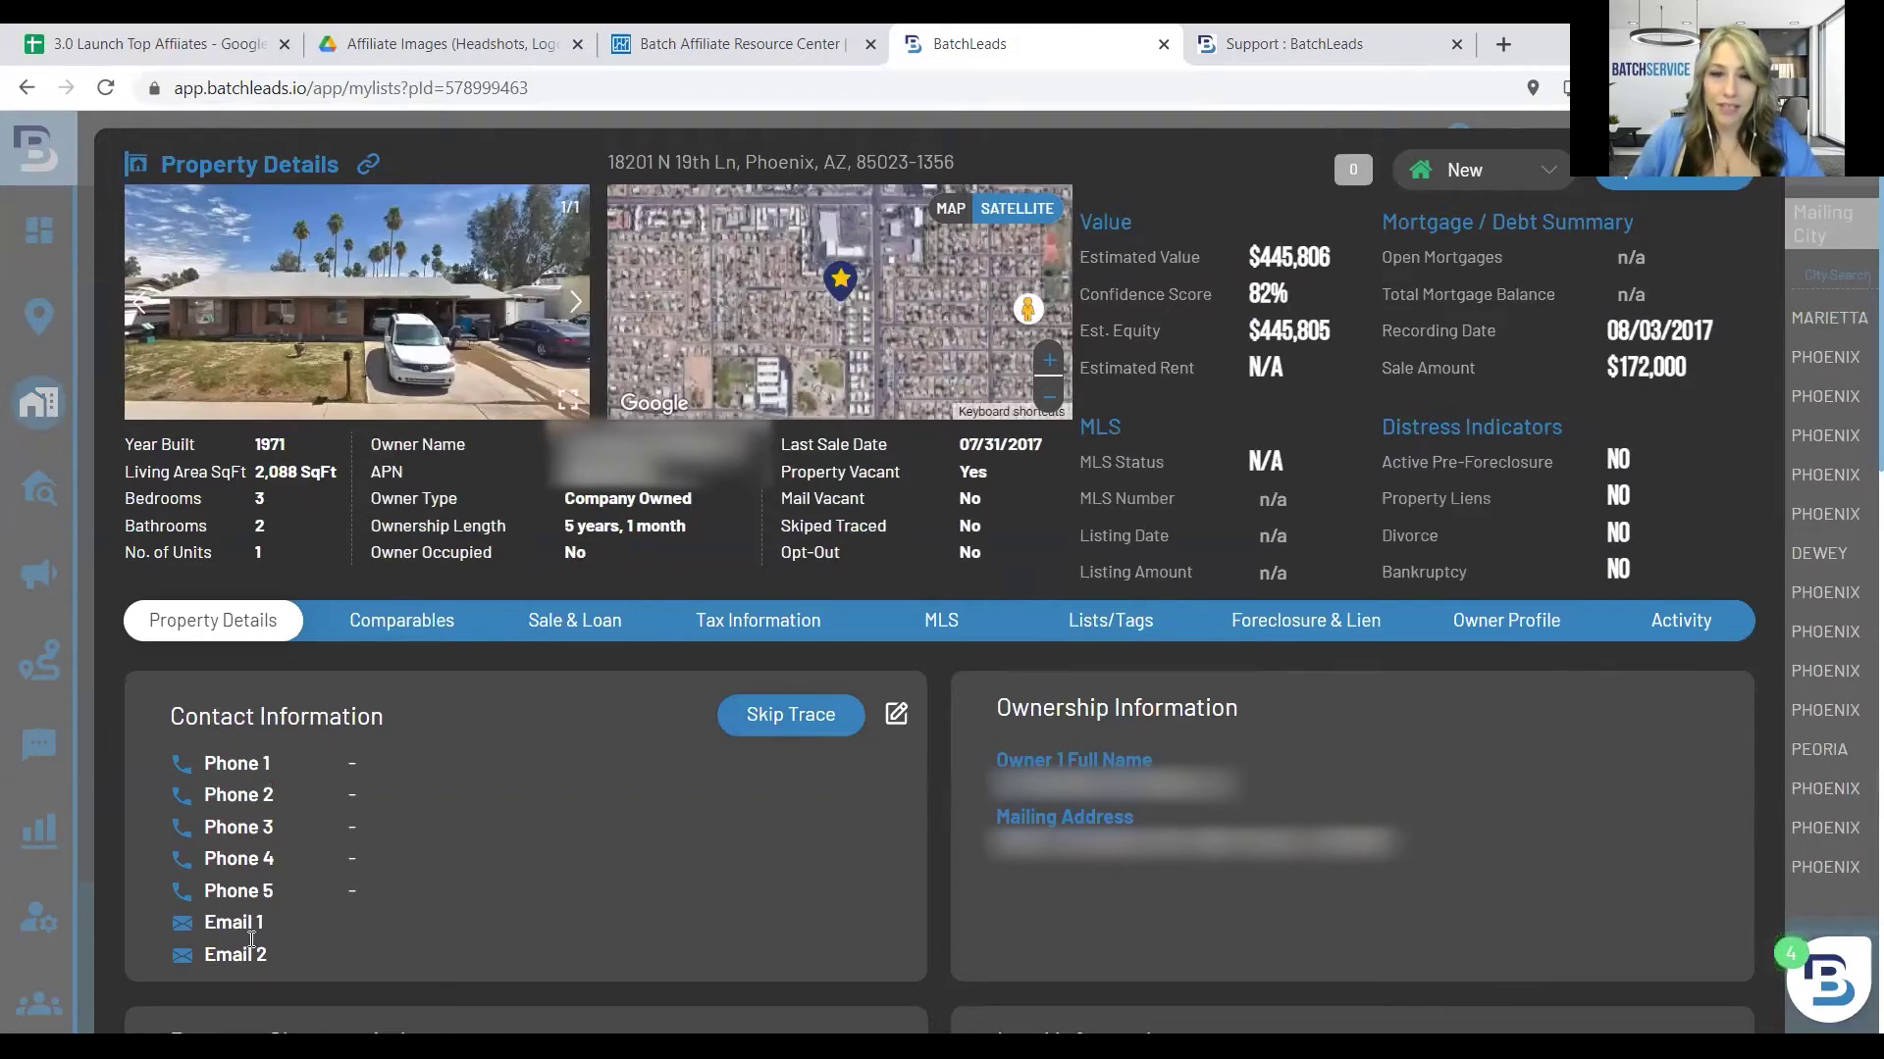
click(771, 716)
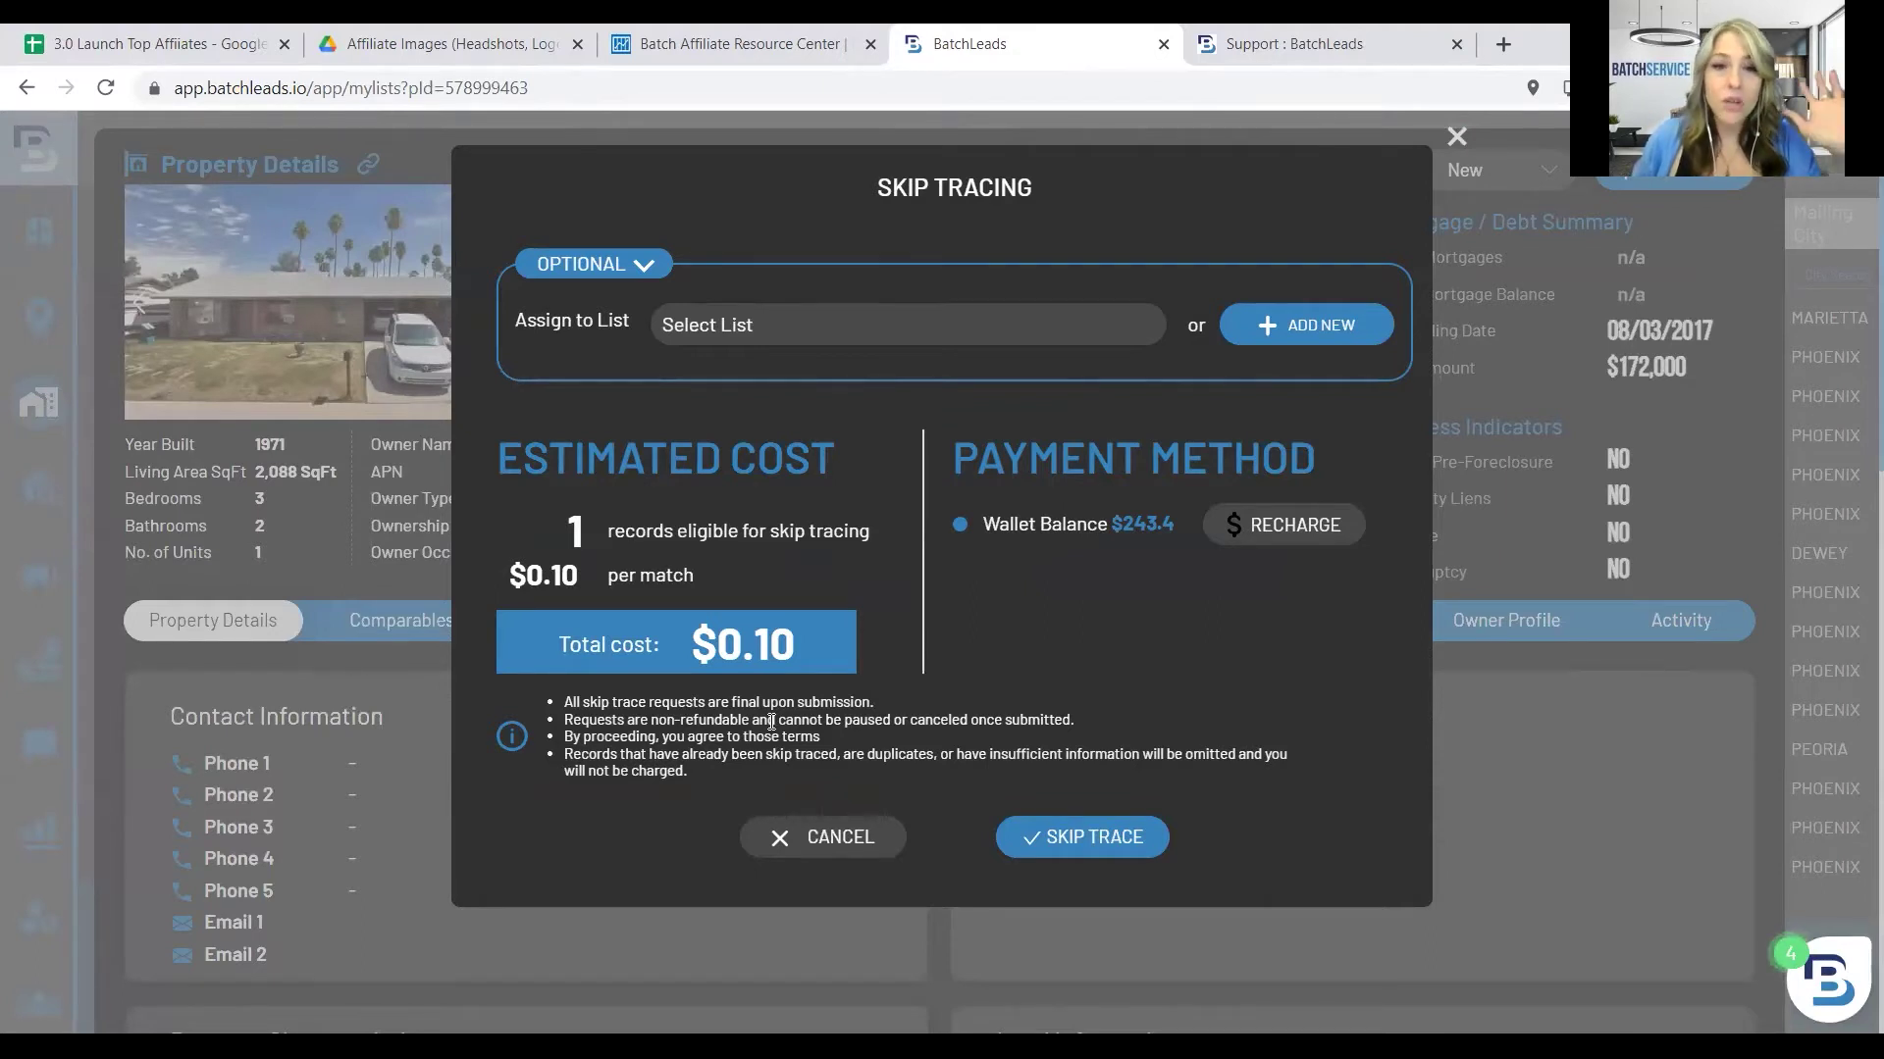
click(1063, 841)
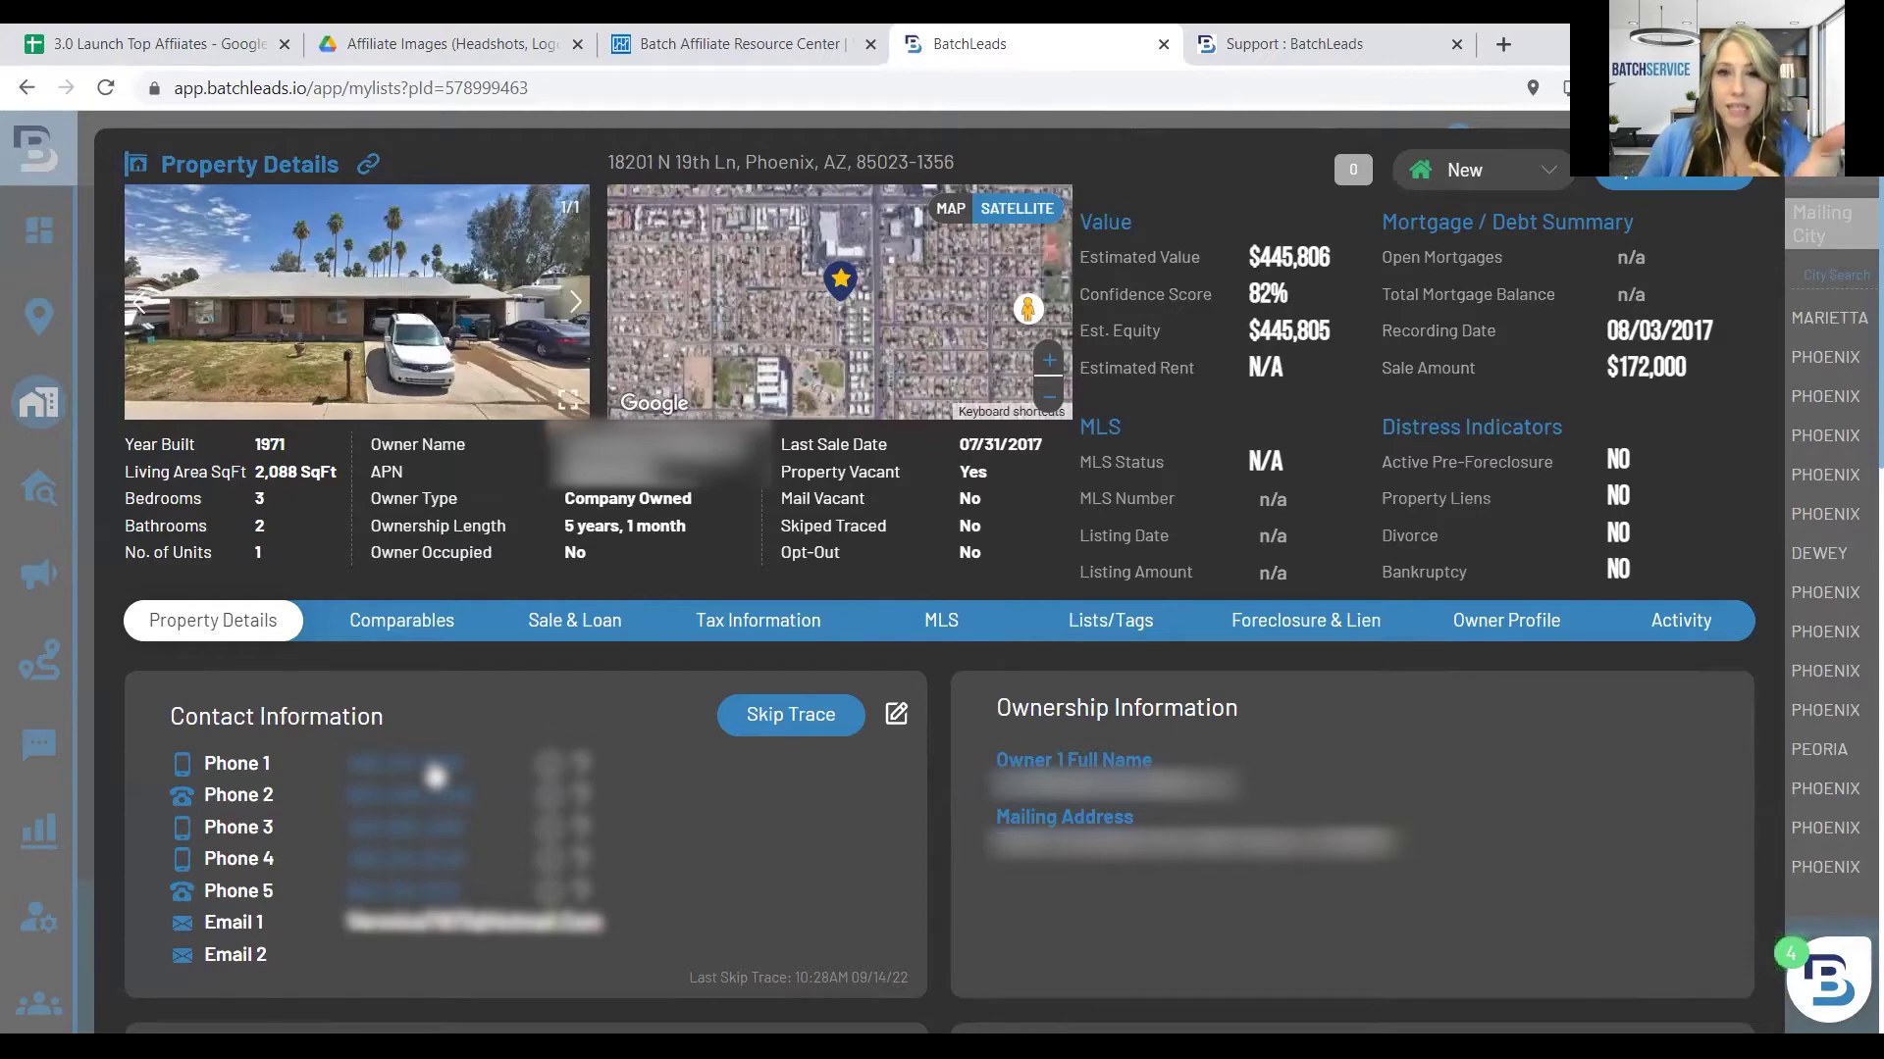
Step: Open the call prompt for the owner's Phone 1 number and cancel the call
click(435, 774)
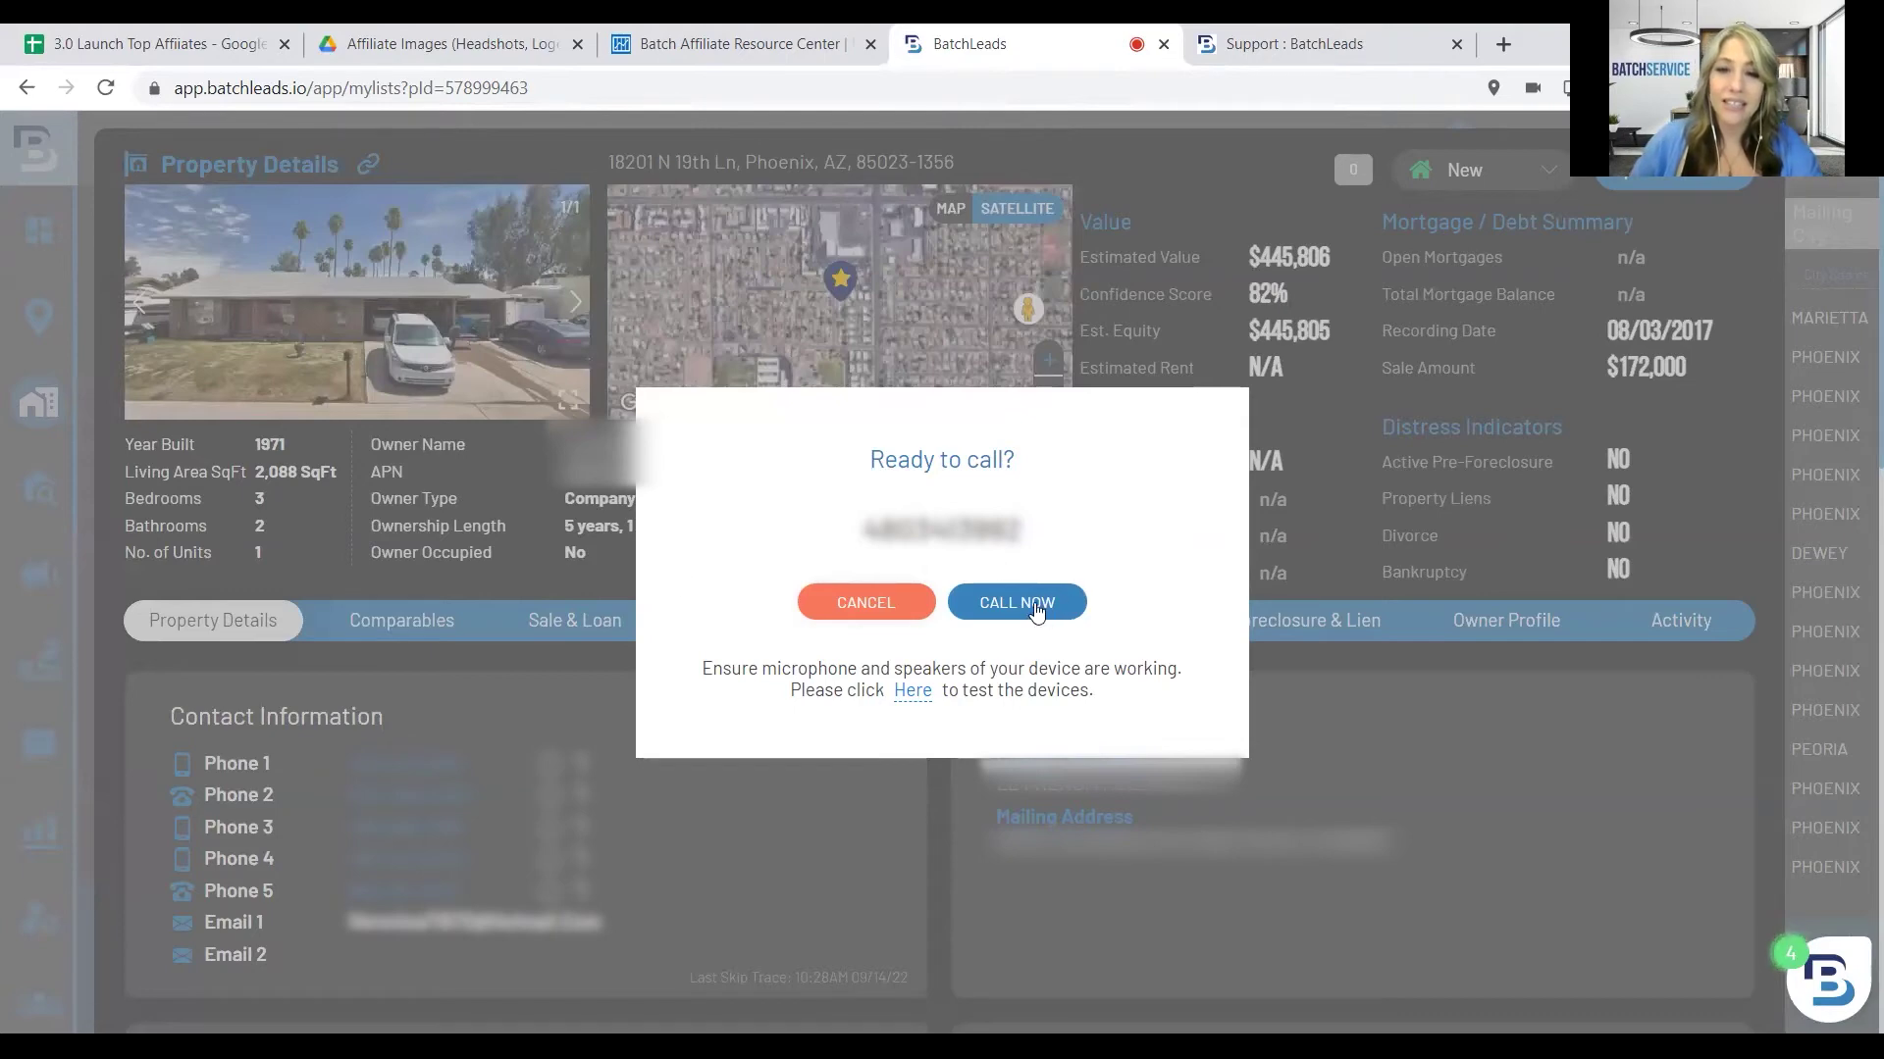
click(867, 603)
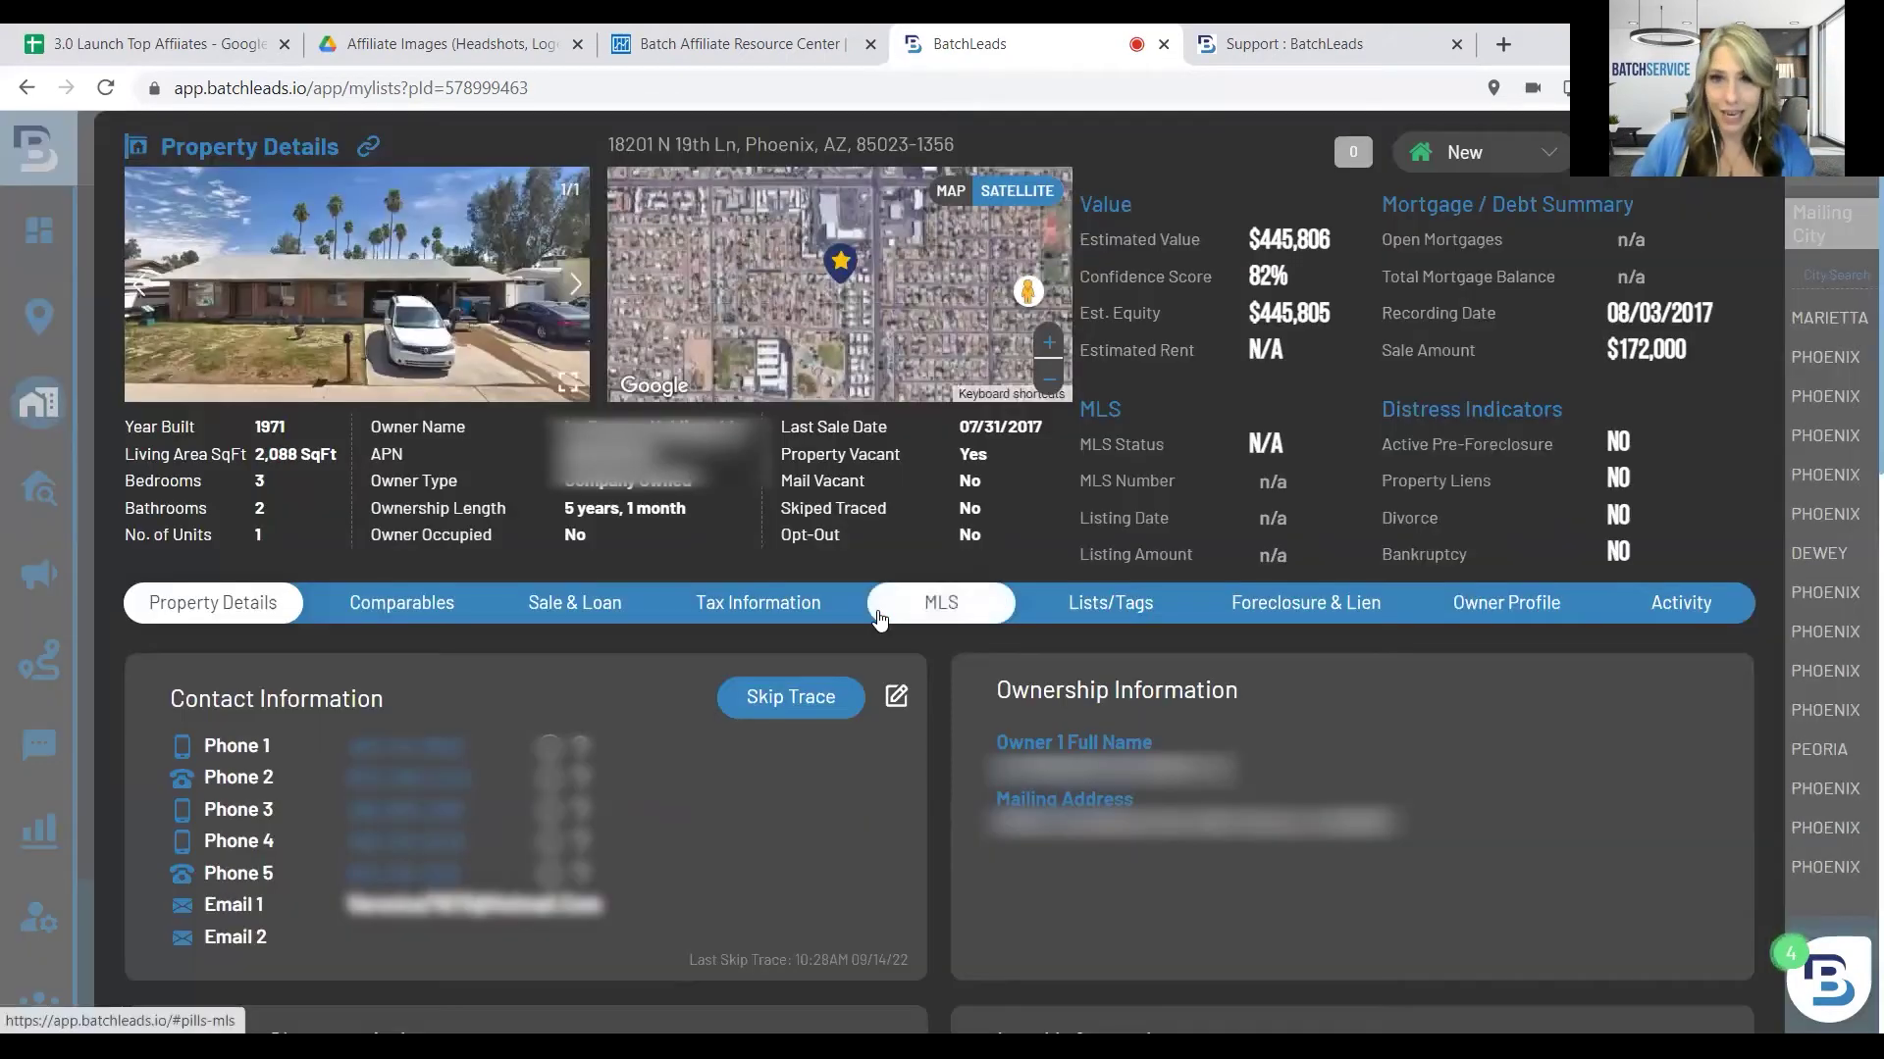
scroll(879, 618, down, 1)
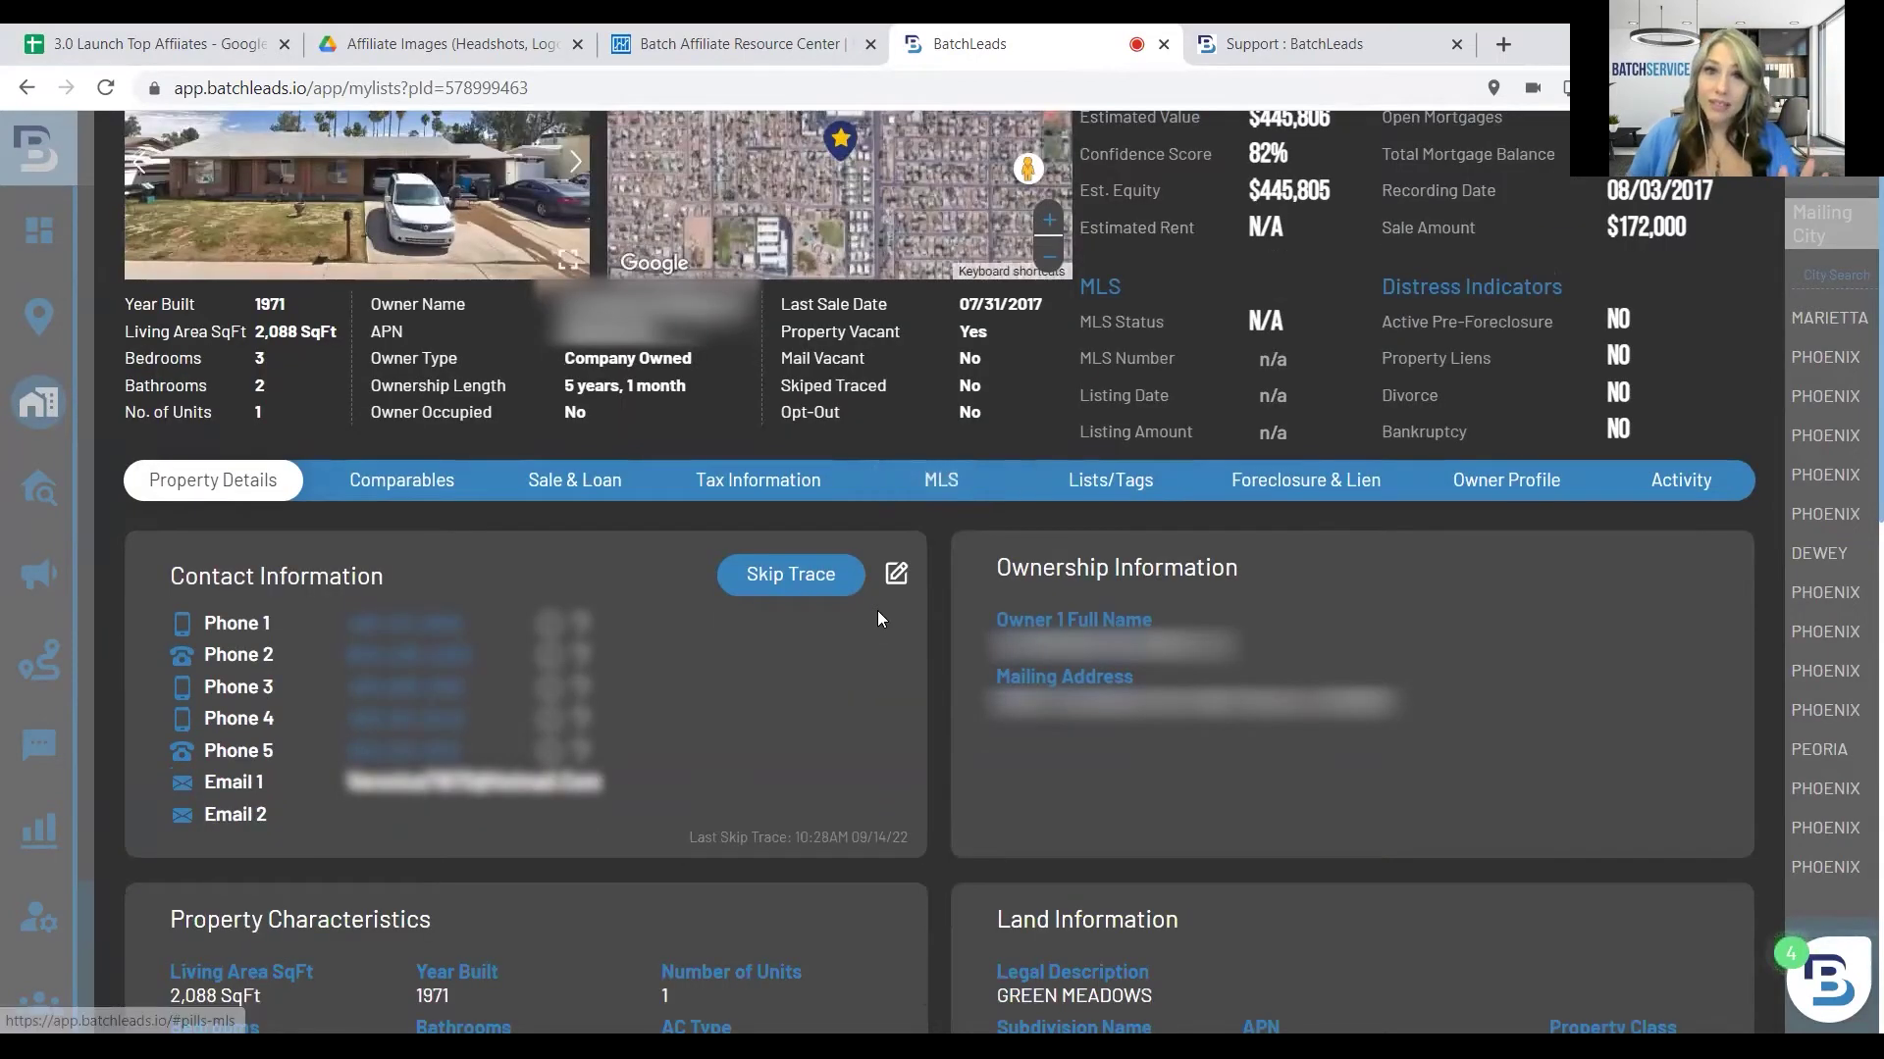
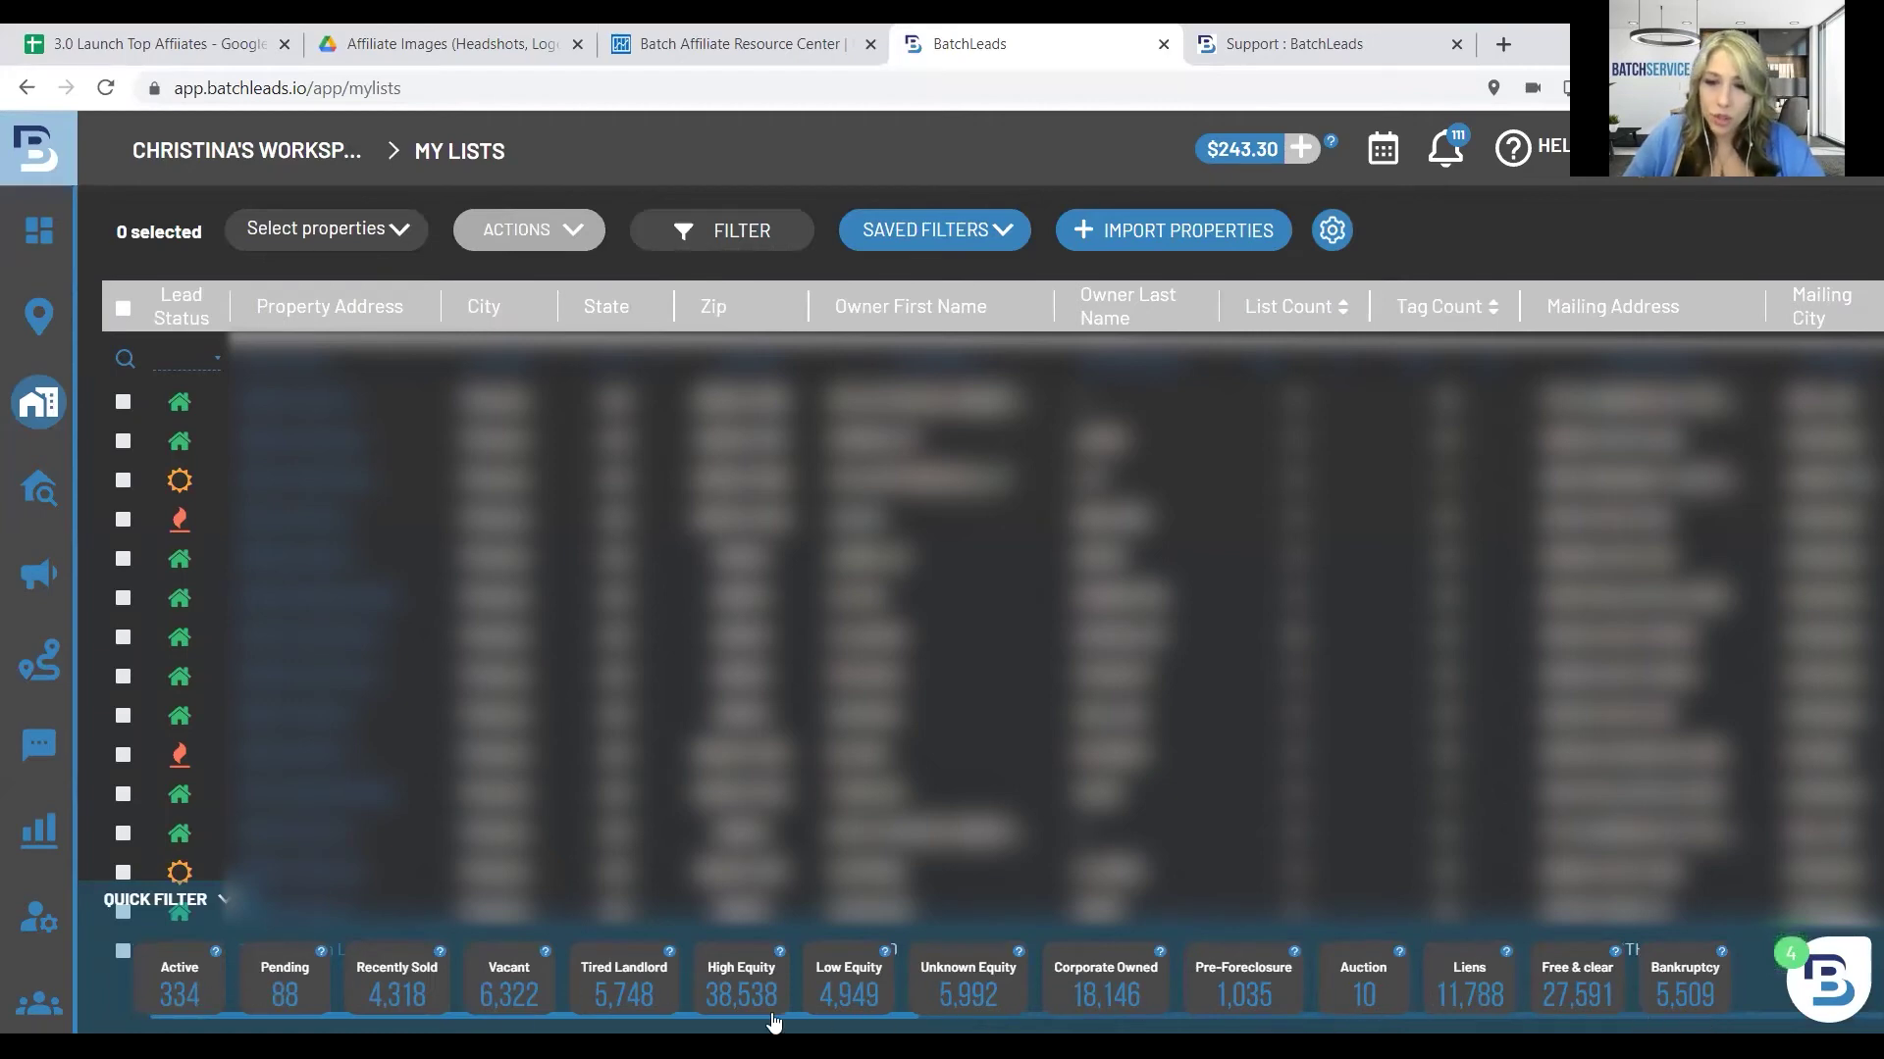
Step: Apply the Pending quick filter in My Lists and select all the filtered properties
click(257, 984)
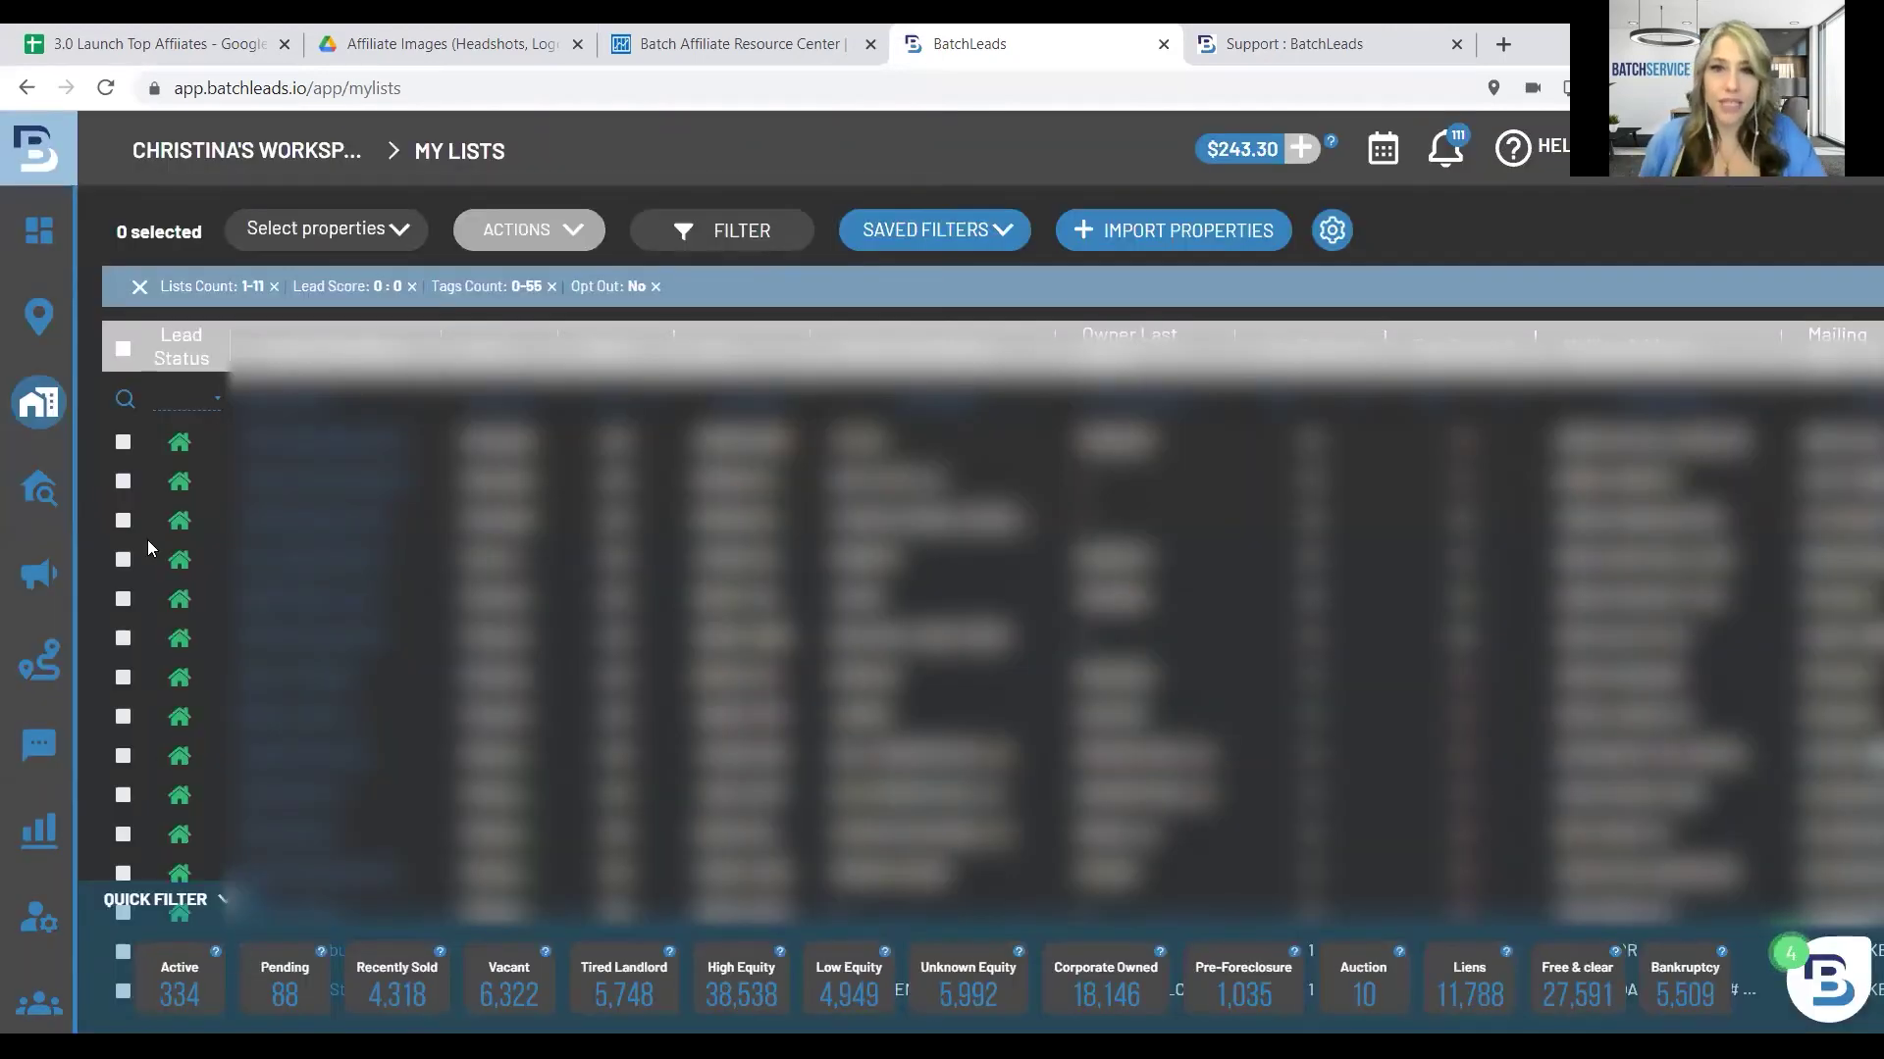
click(123, 352)
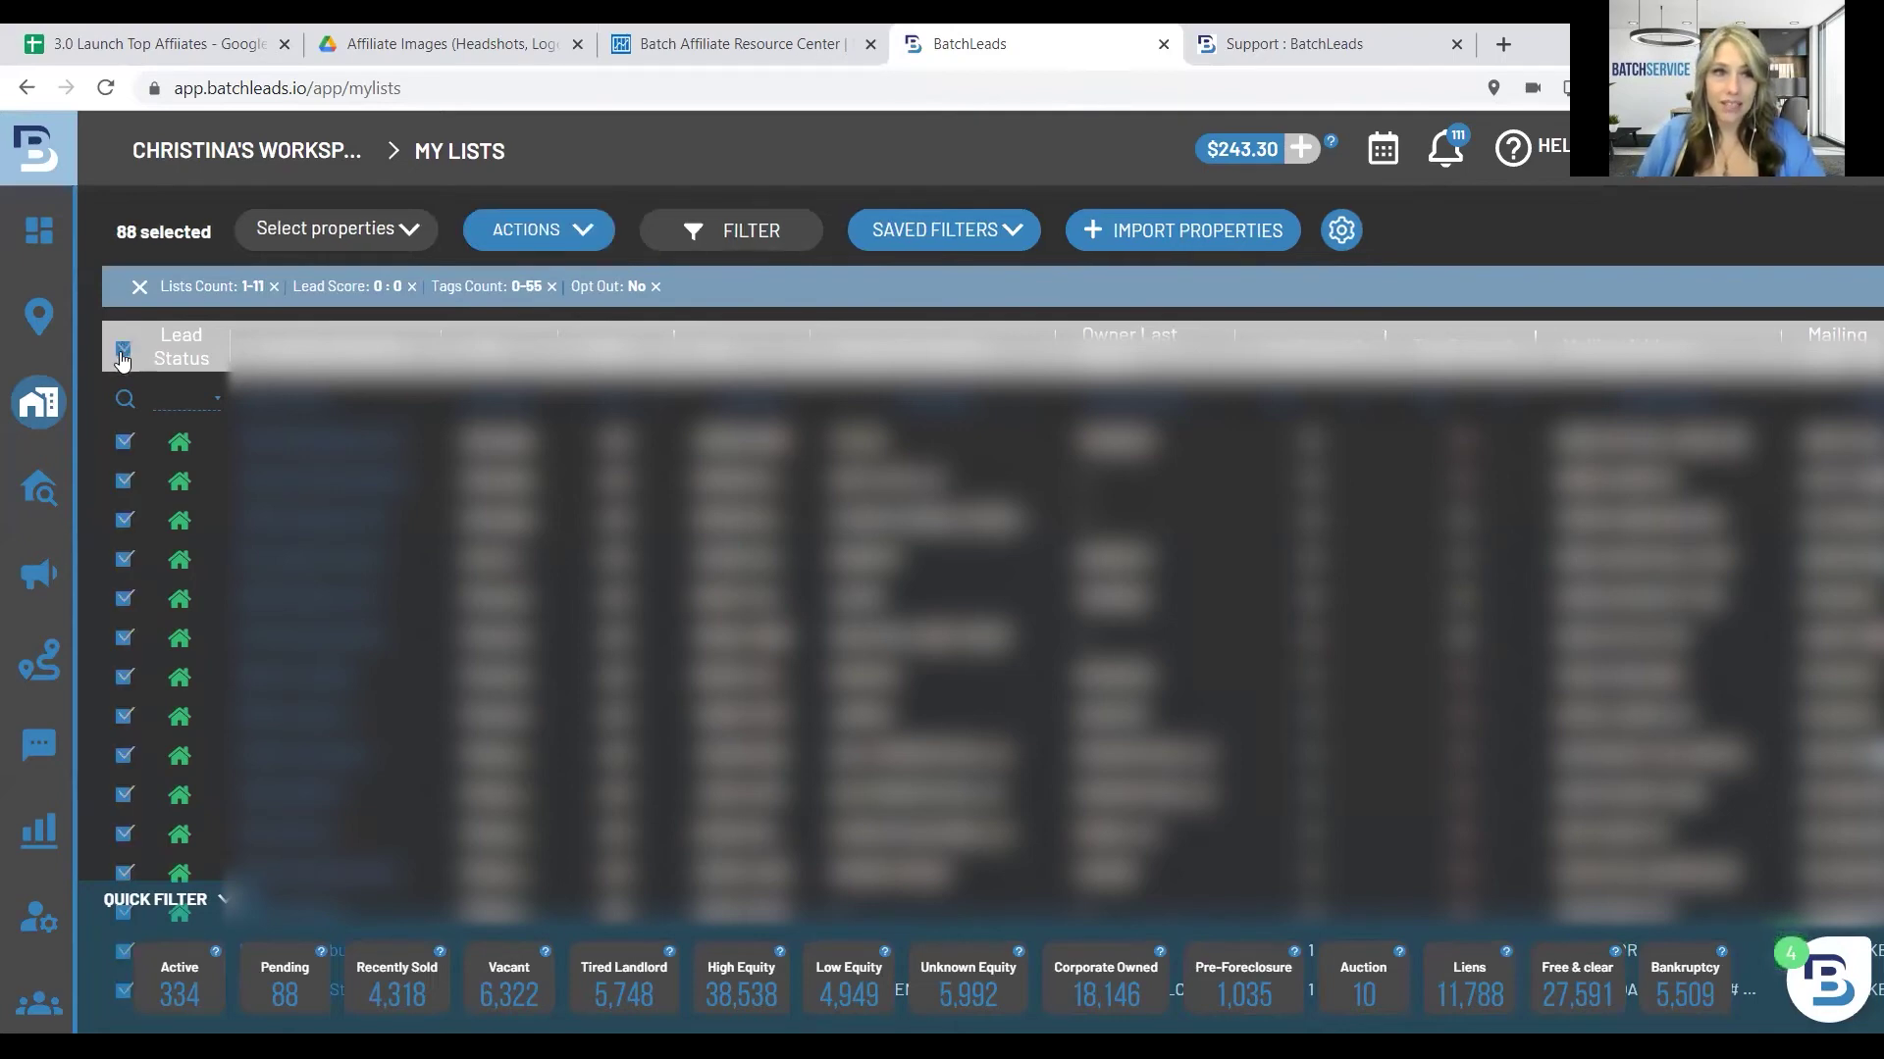
click(285, 247)
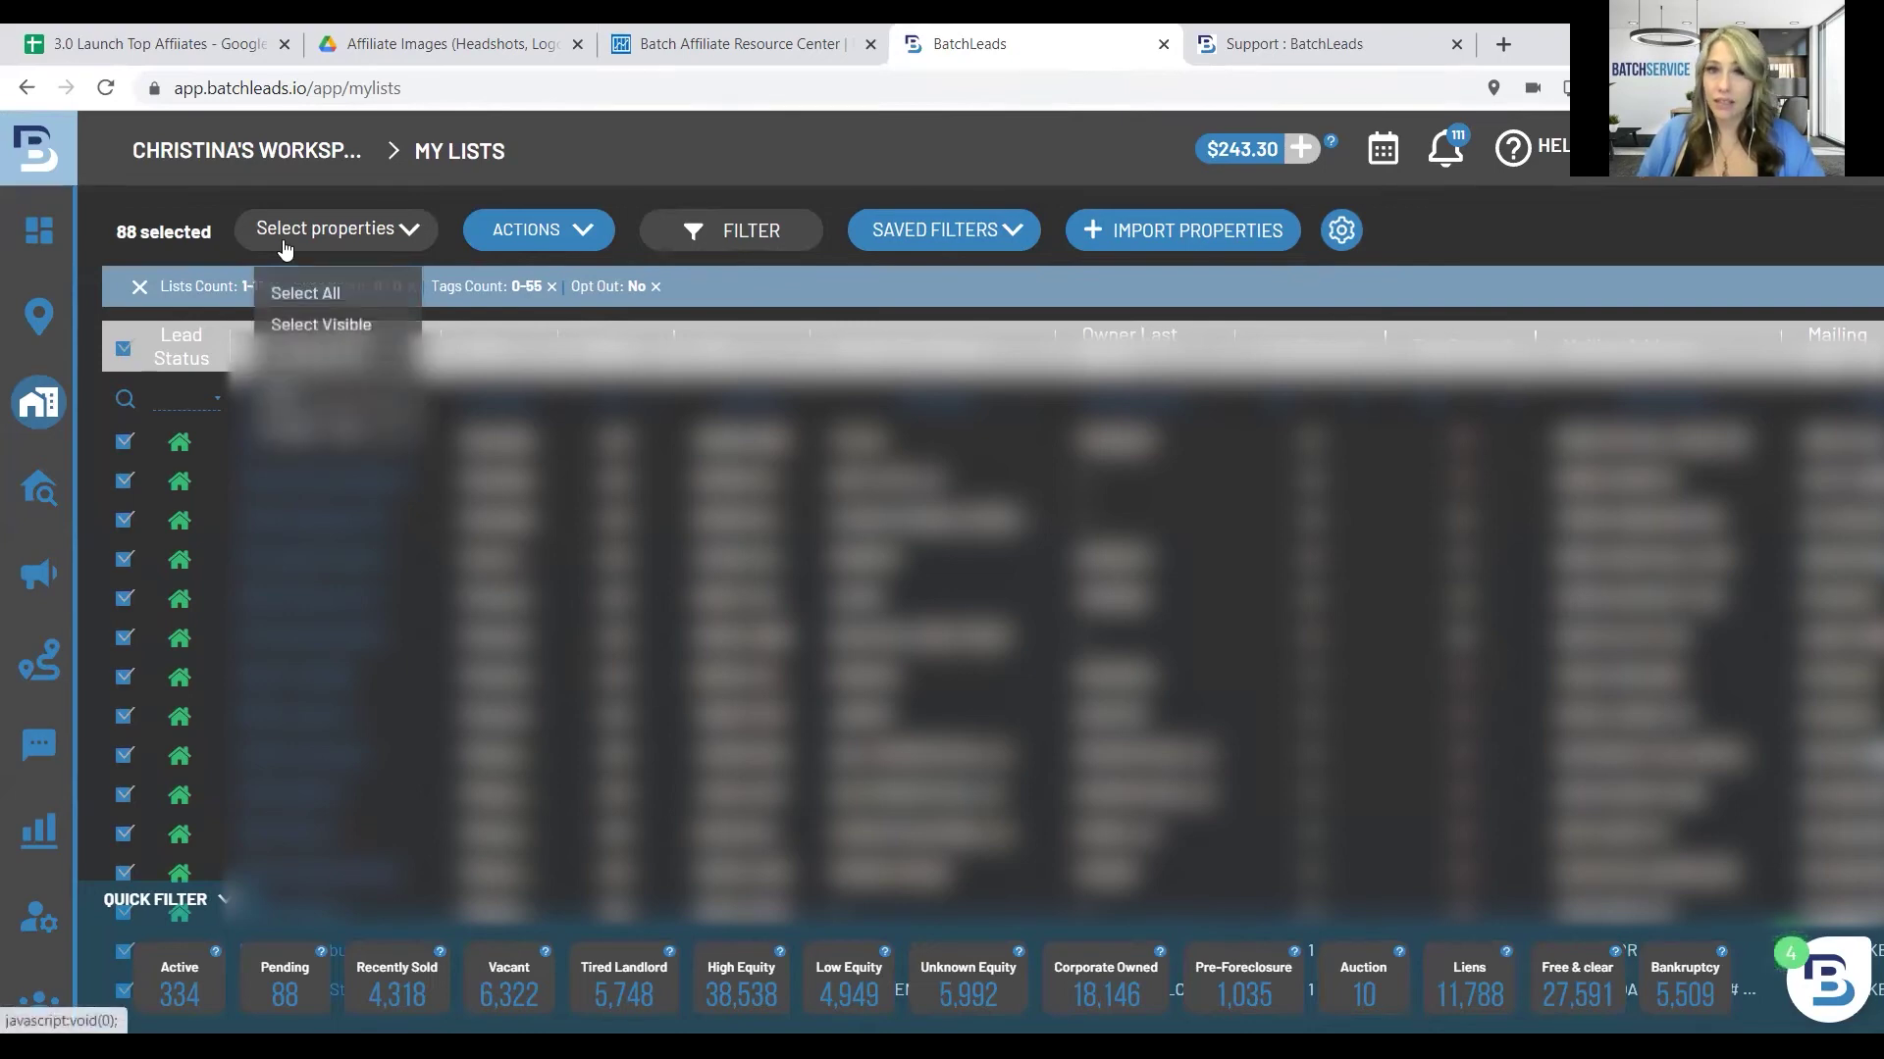
Step: Submit the selected properties for bulk skip tracing under the filename 9/14/22, paid from the wallet balance
click(548, 232)
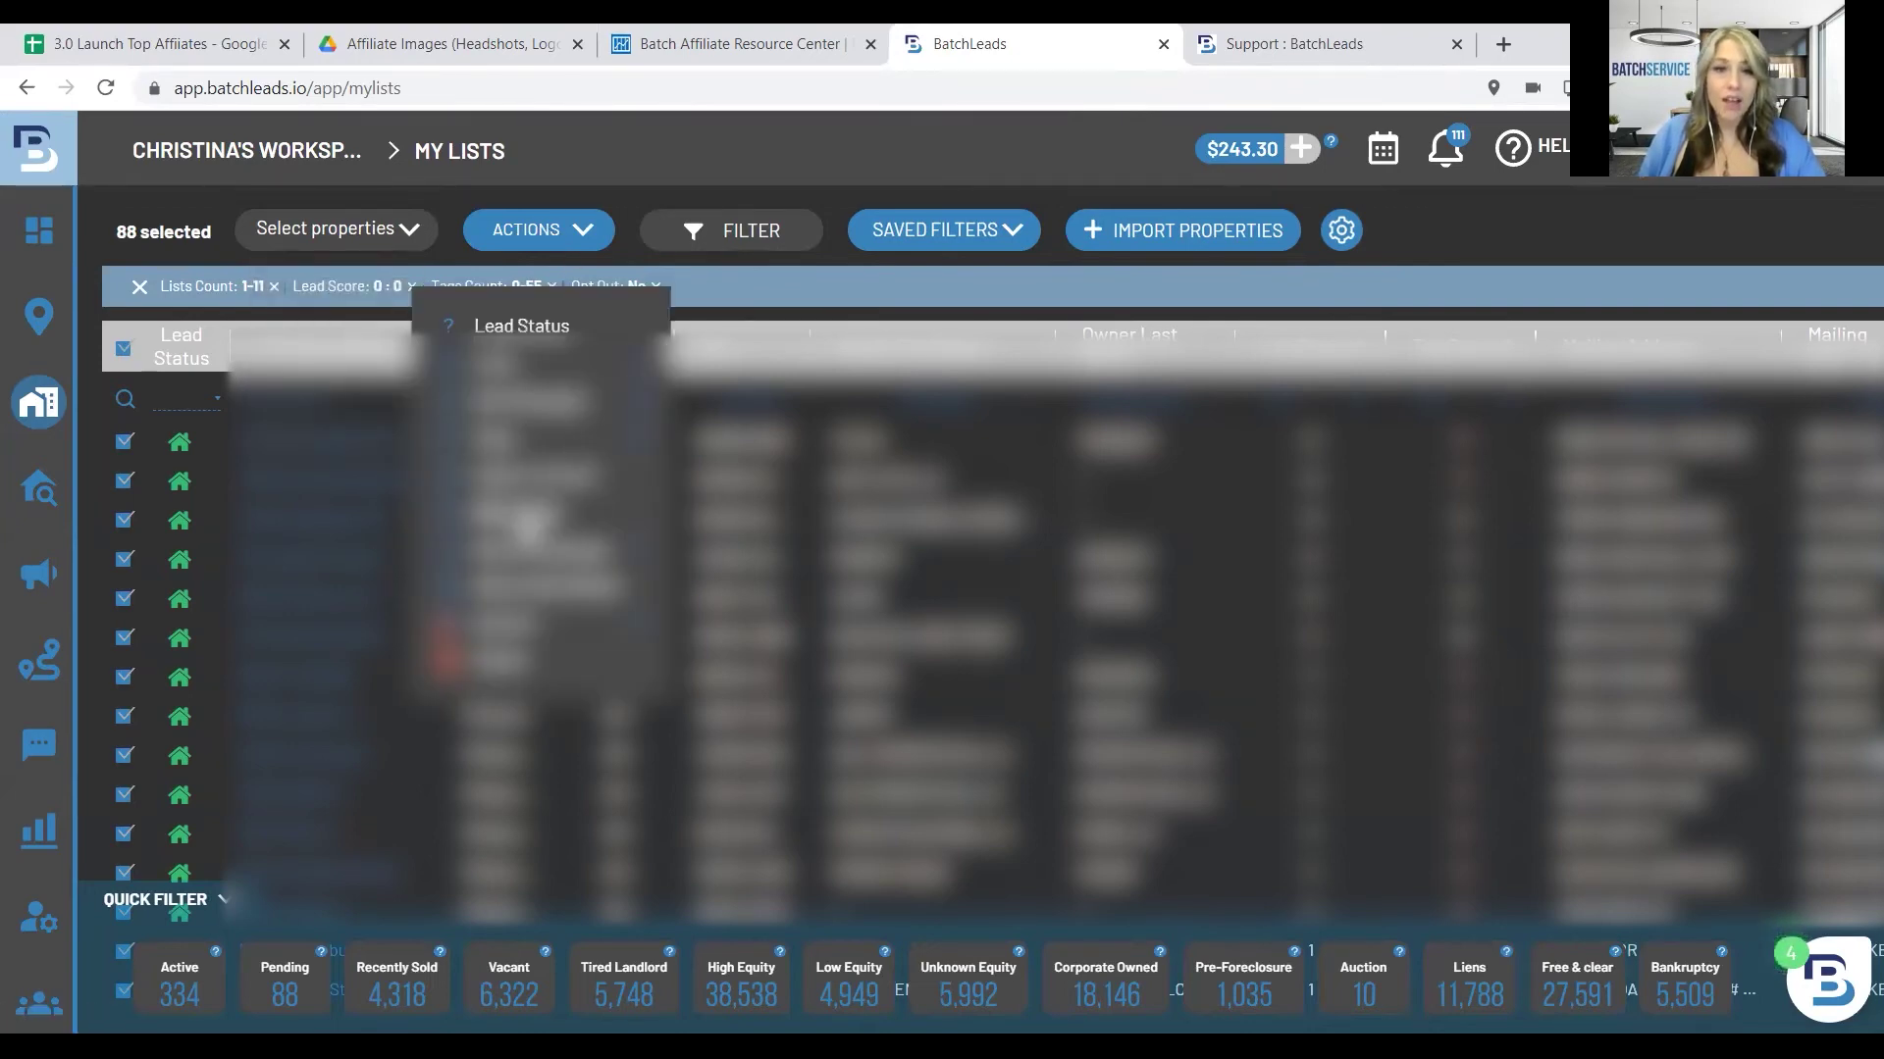
click(516, 510)
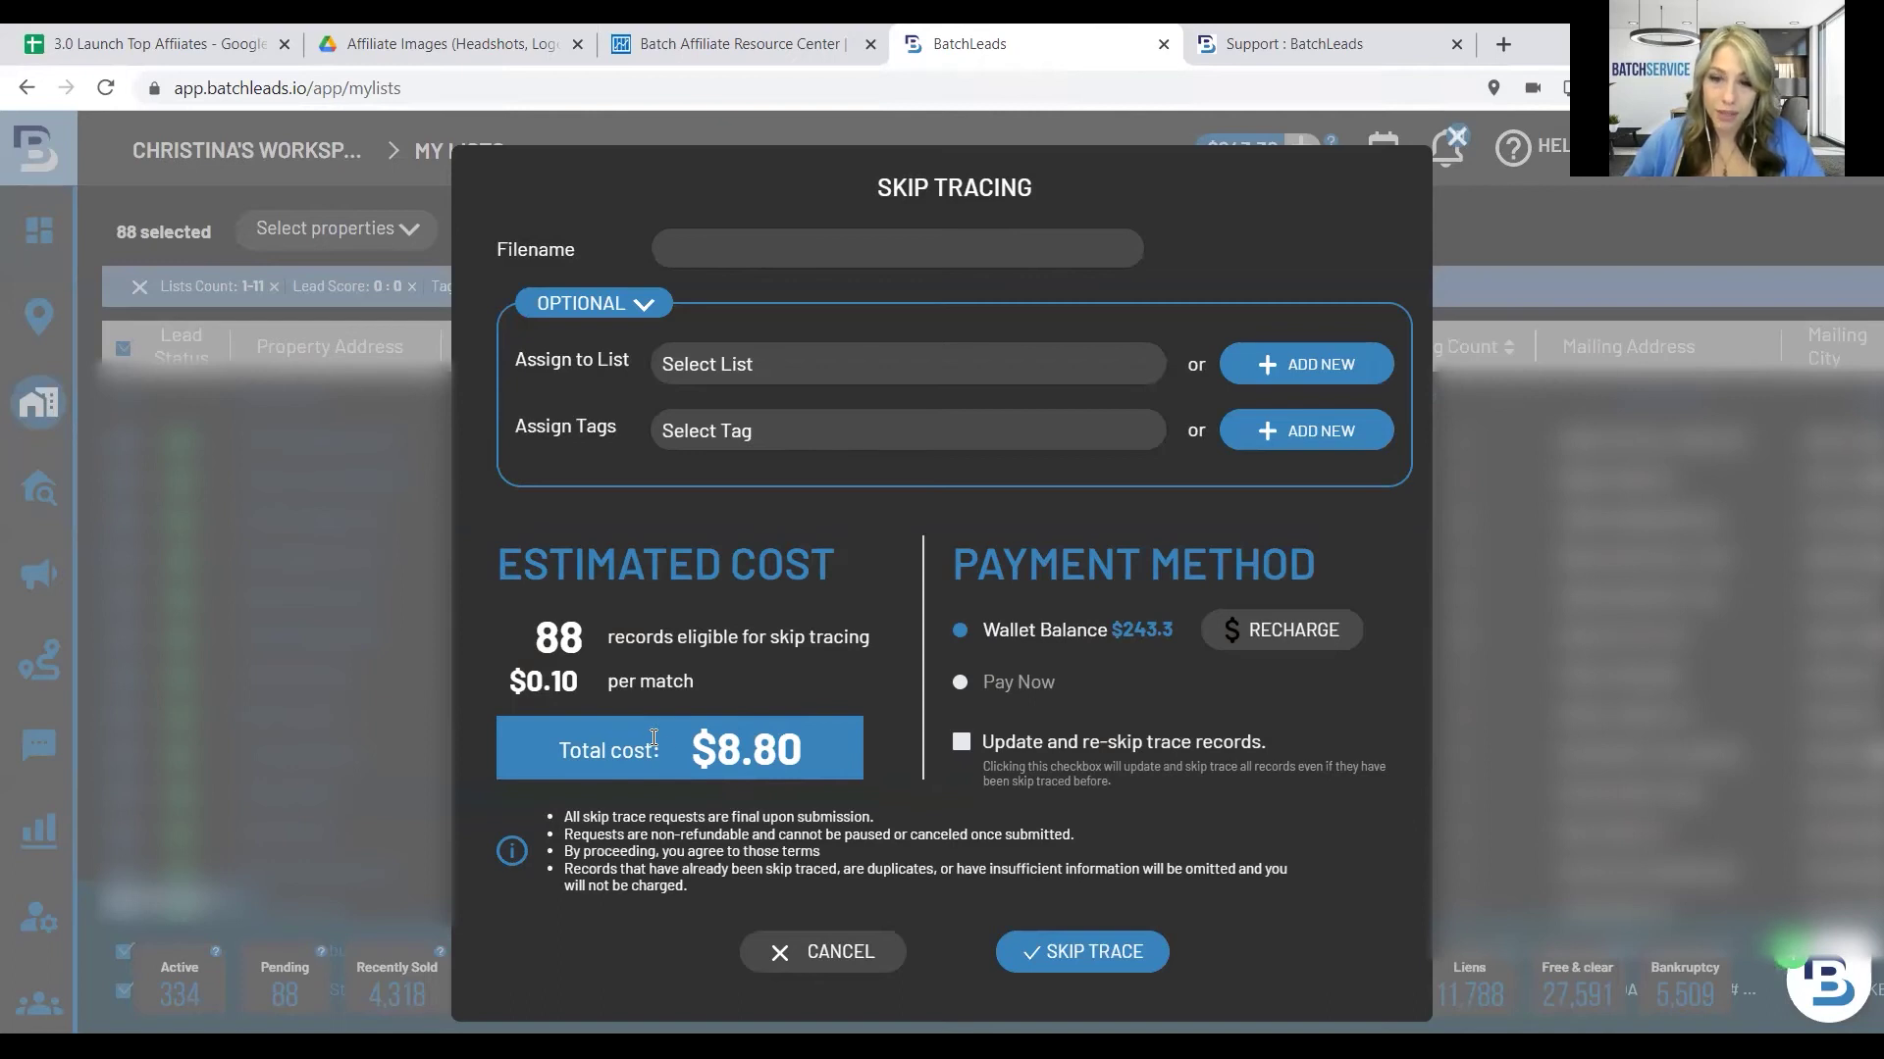
click(1108, 956)
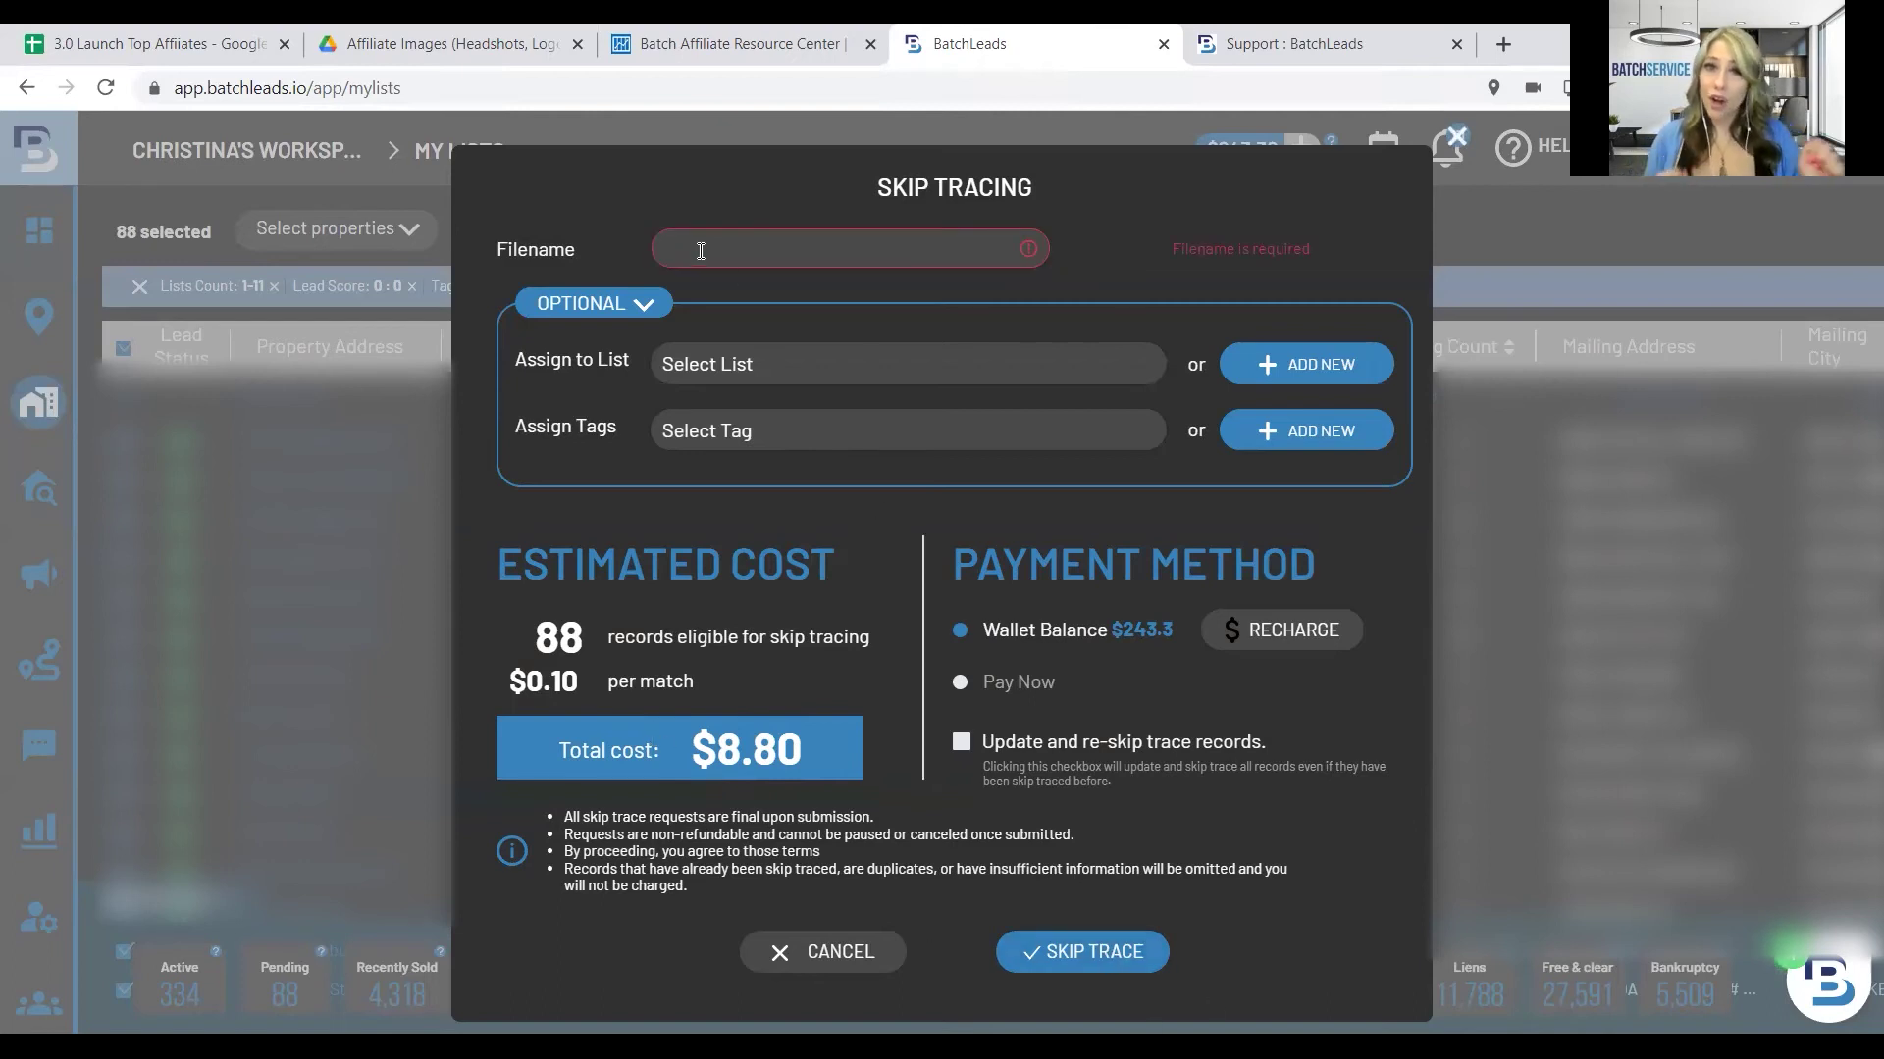
text(9/14/2)
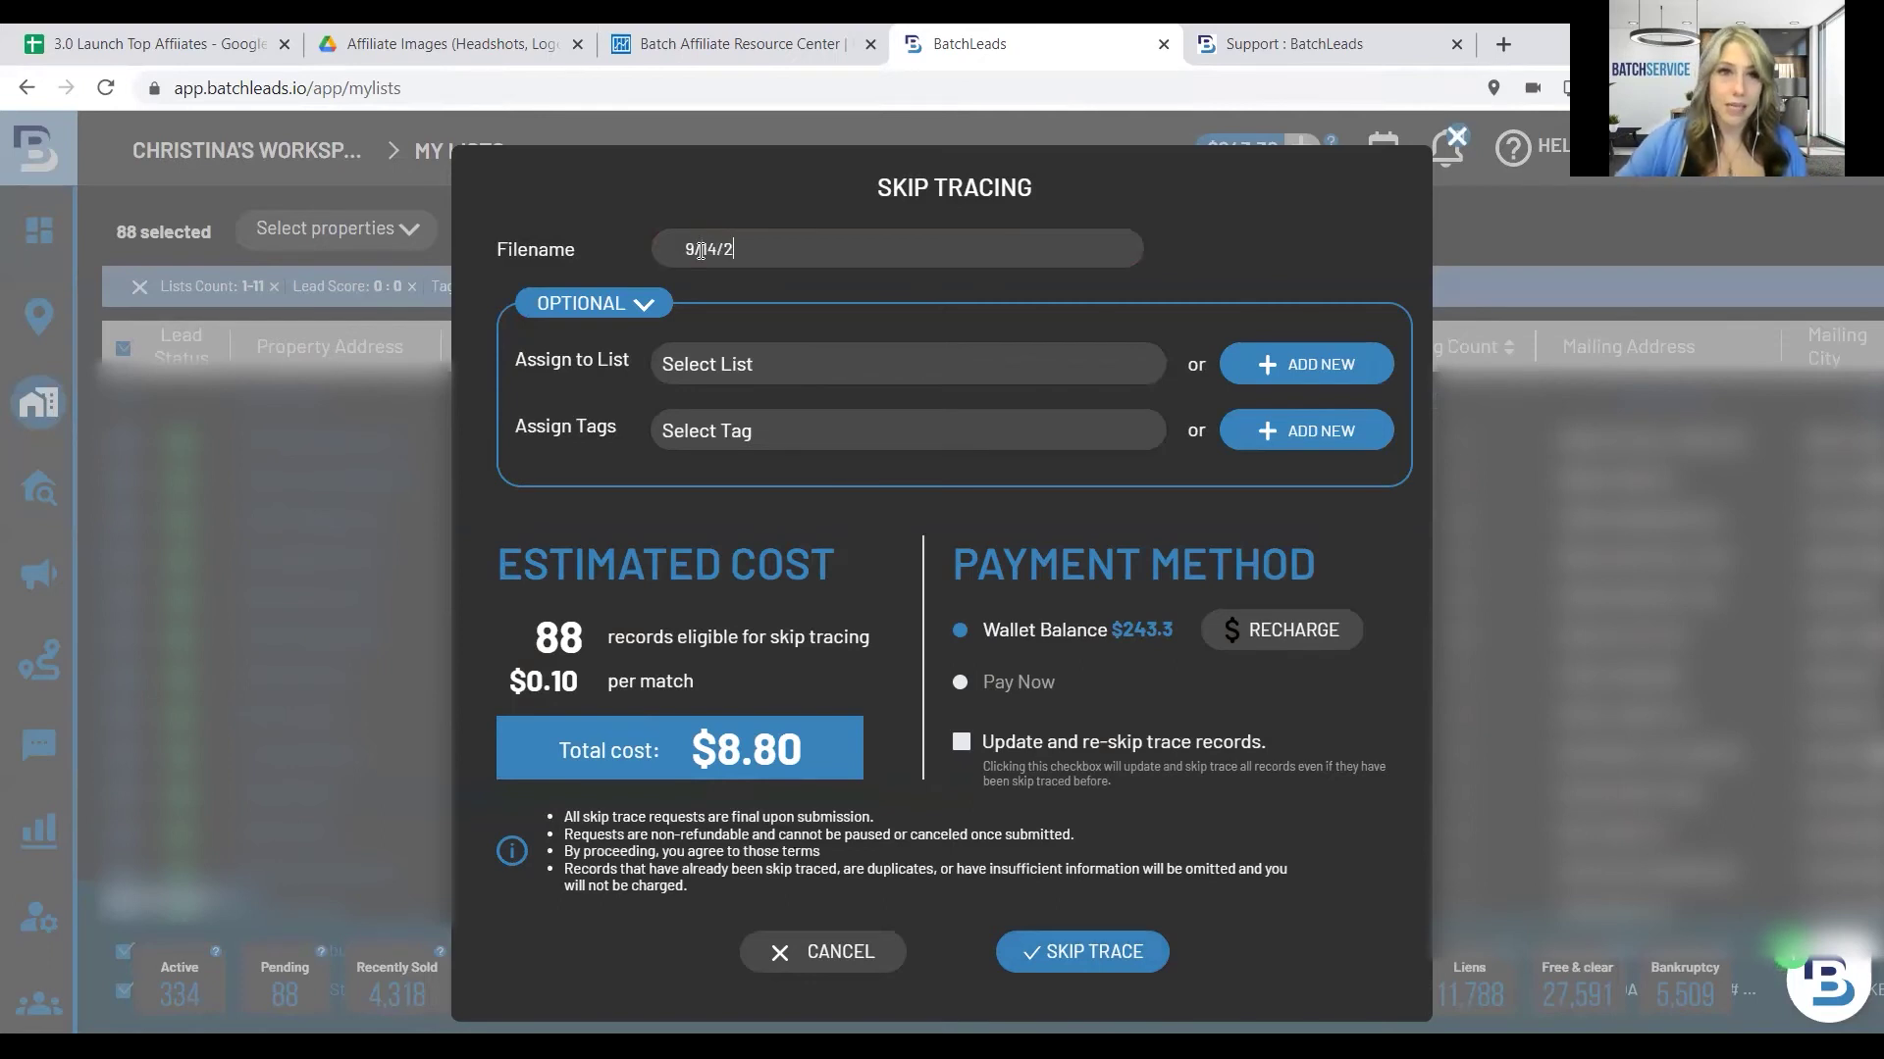
click(1049, 948)
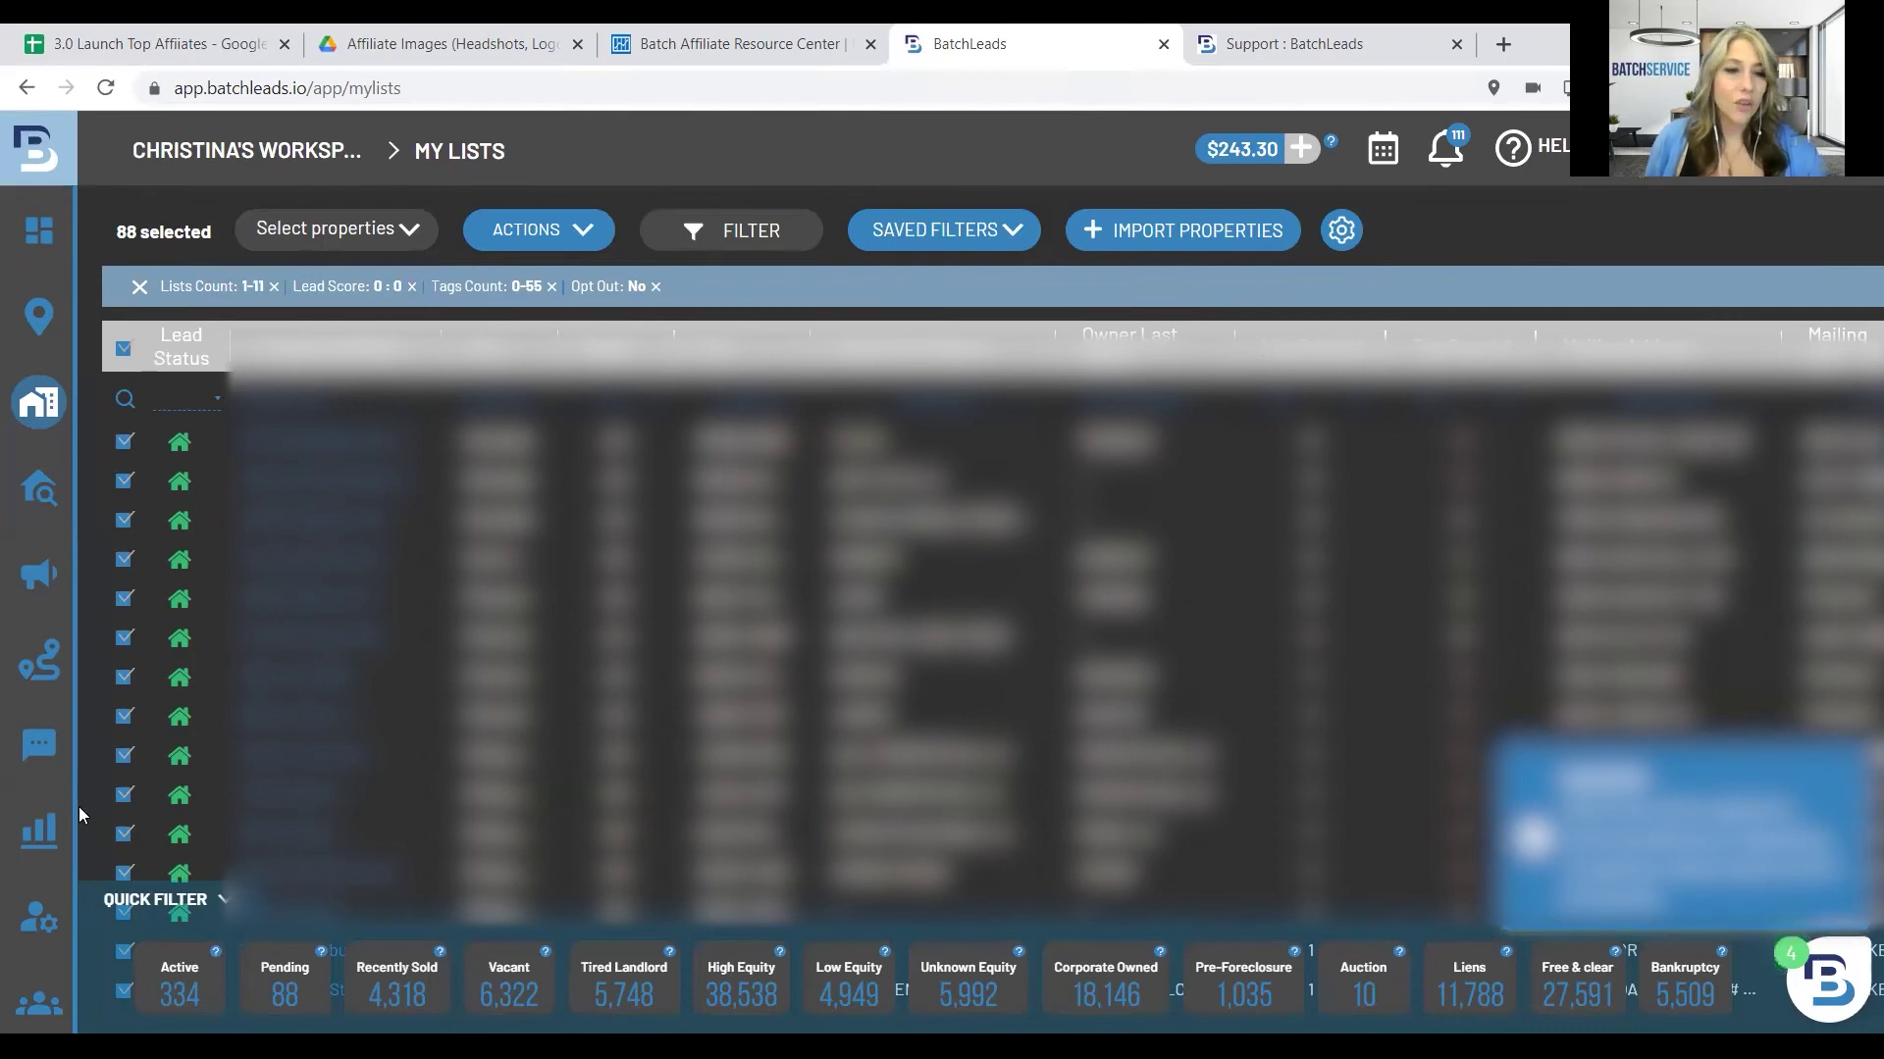
Step: Check the newly submitted 9/14/22 file in the skip tracing list
mouse_move(51, 765)
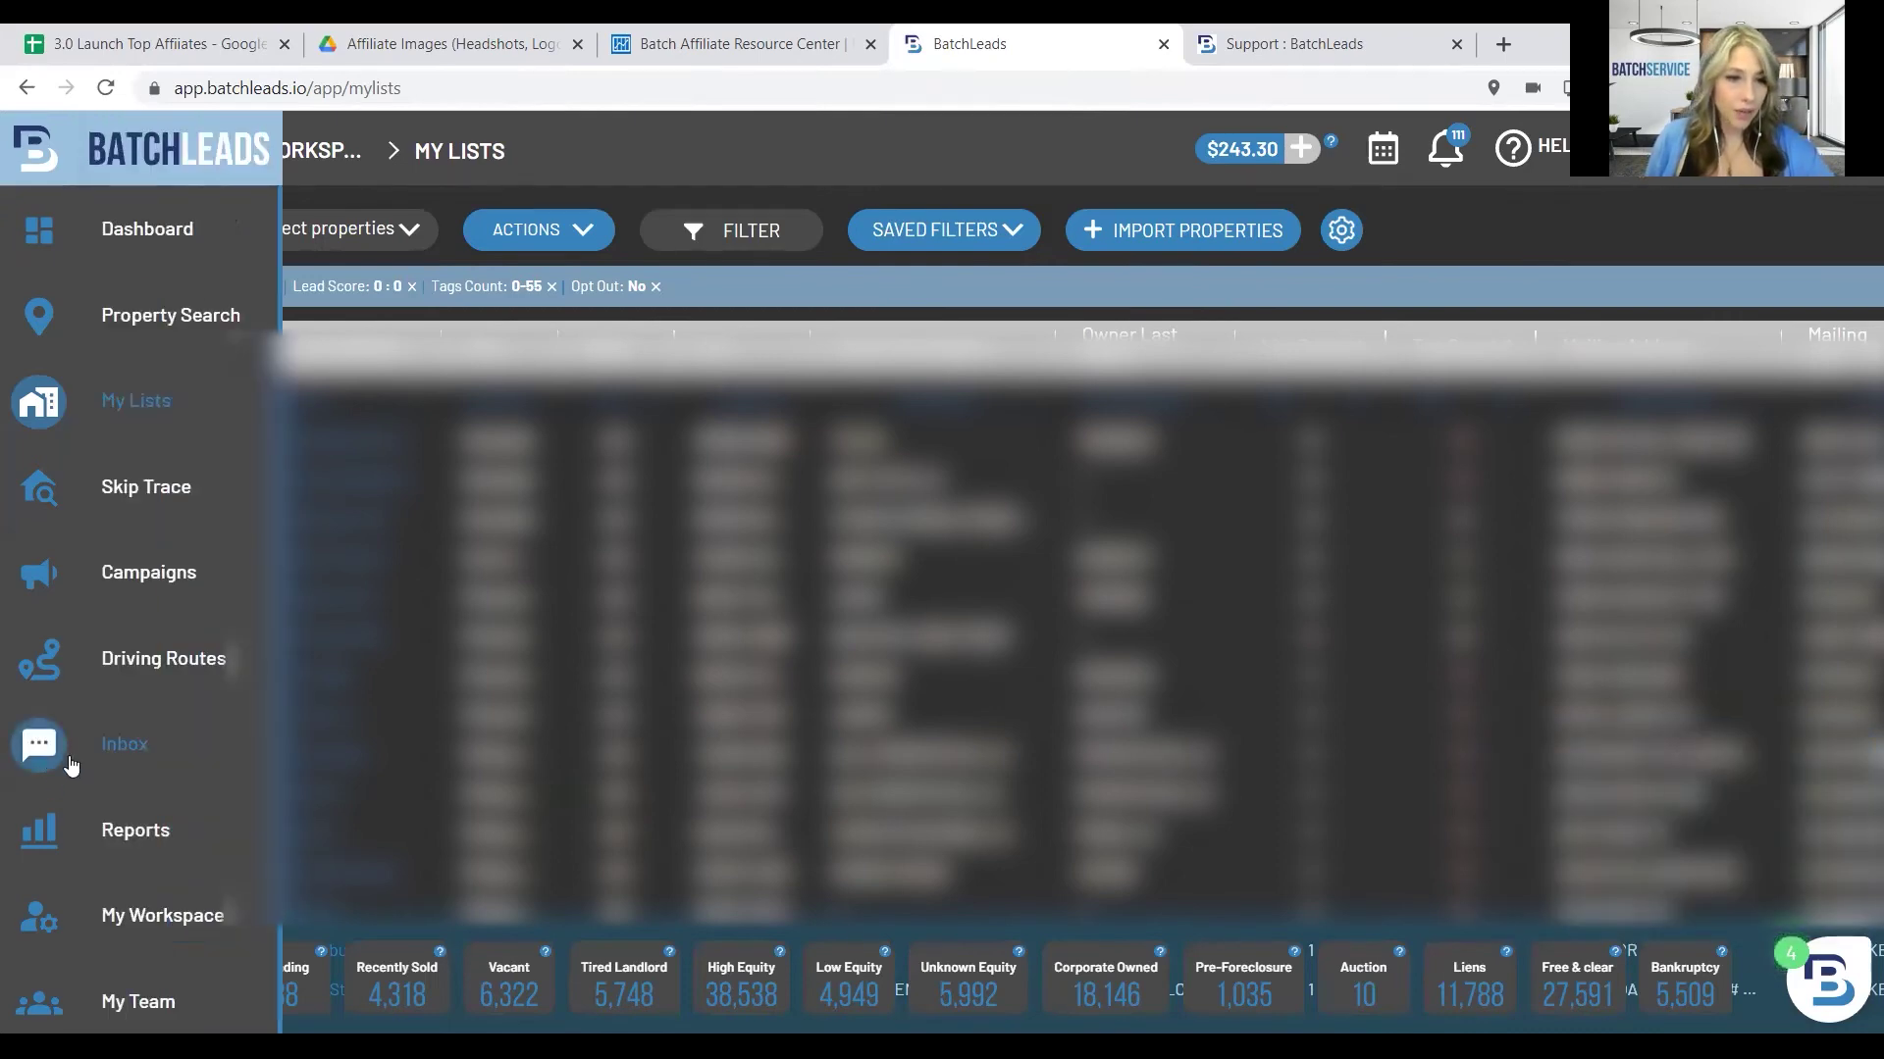
click(139, 487)
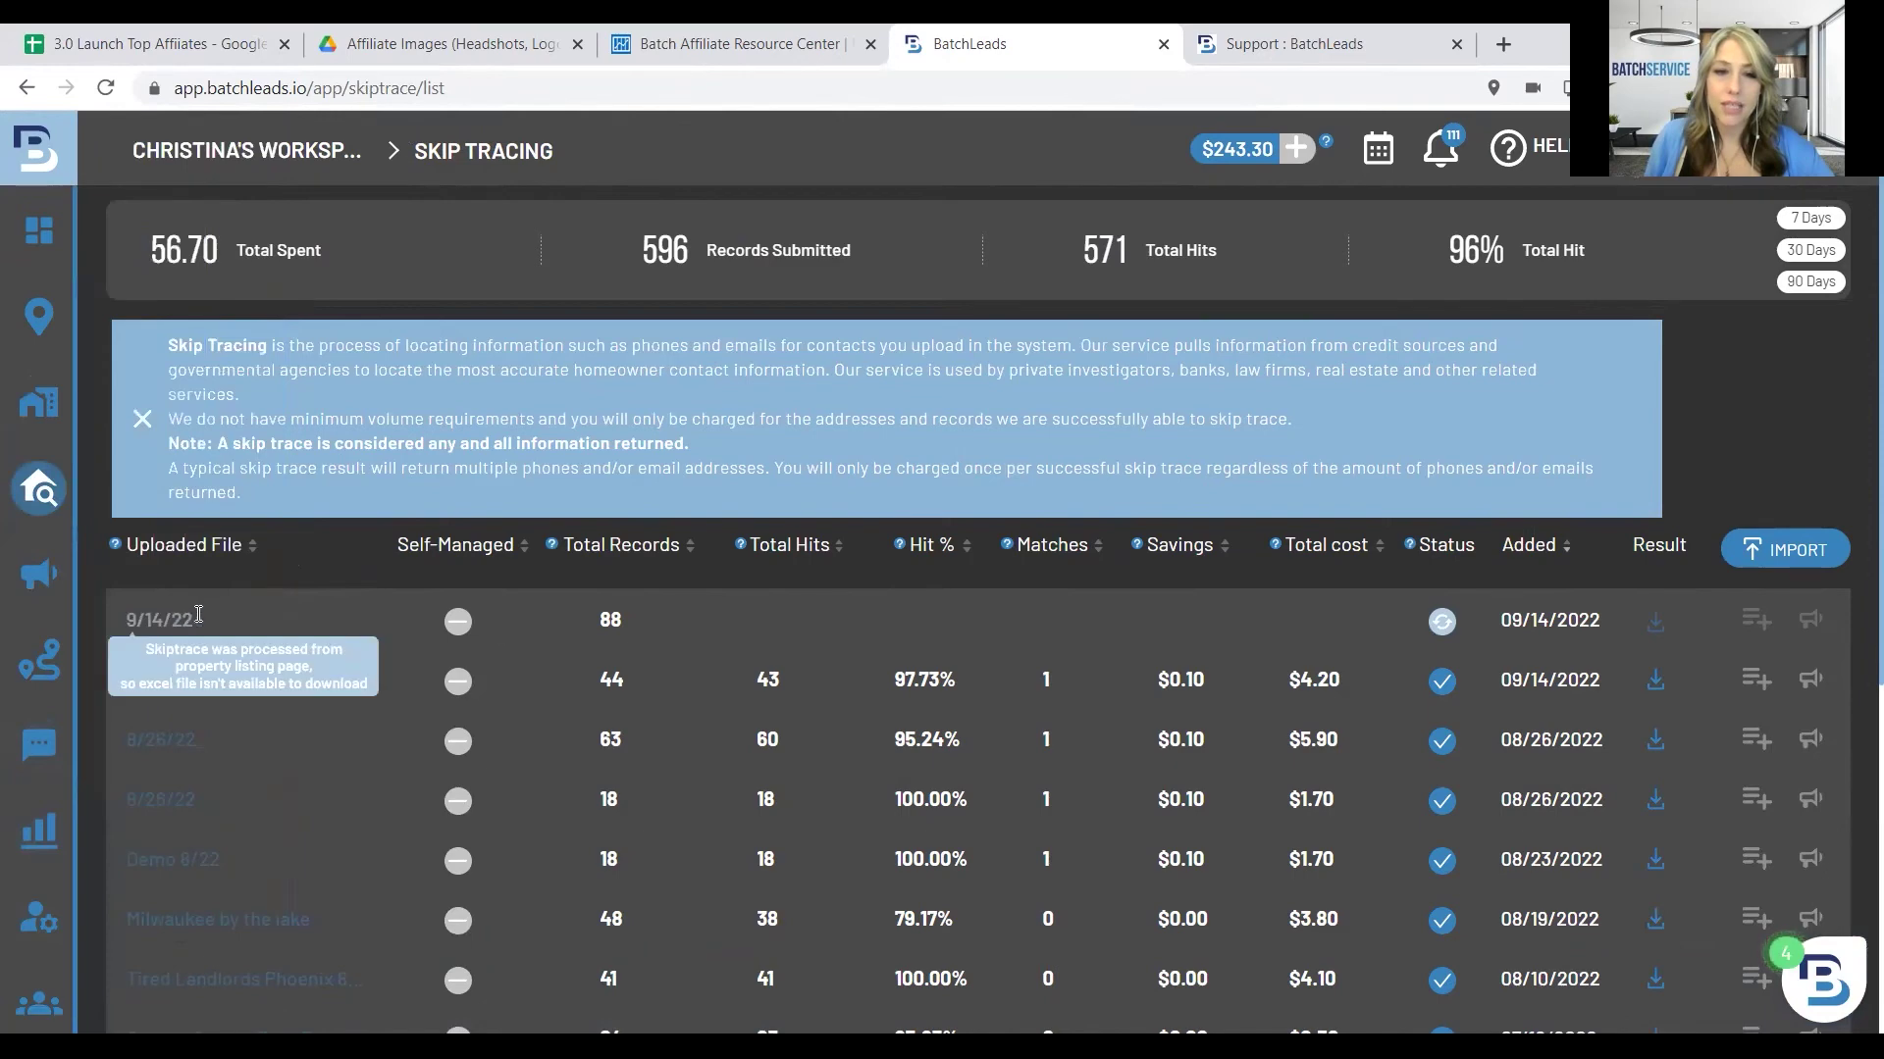
scroll(1460, 634, down, 1)
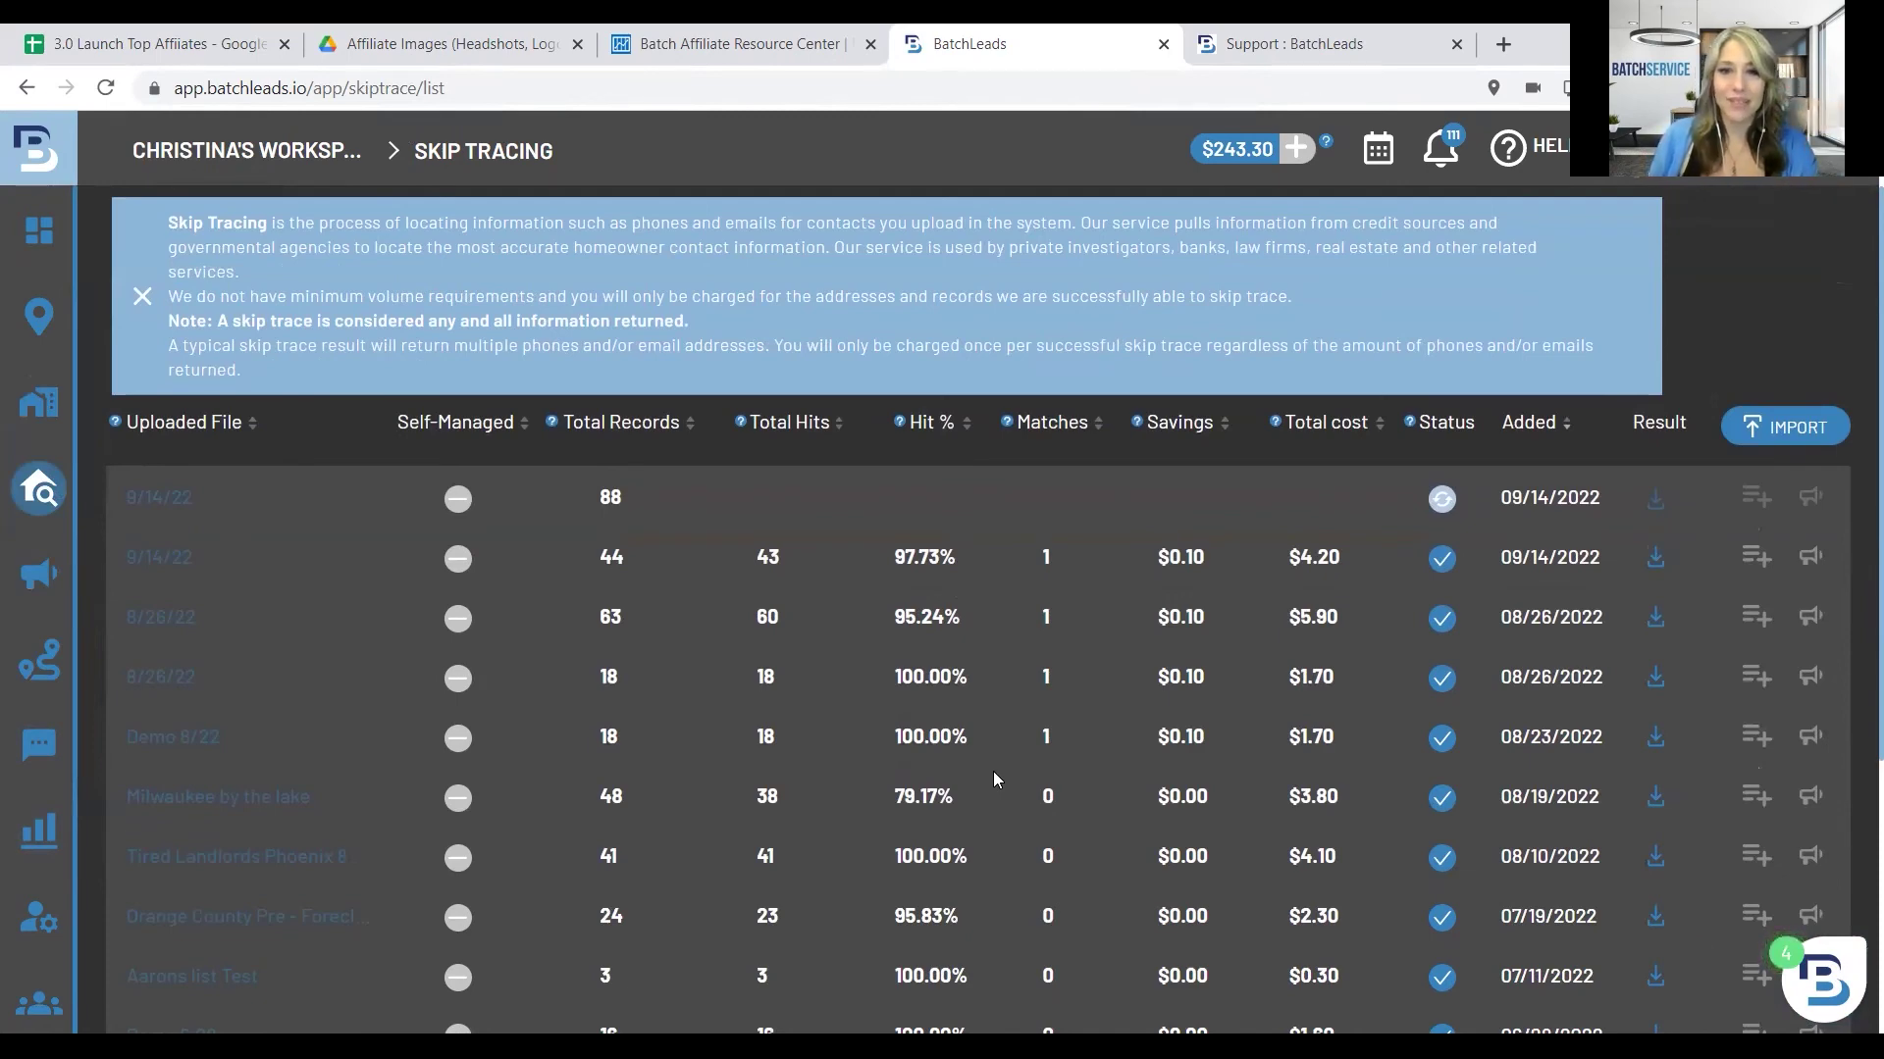
scroll(992, 772, down, 1)
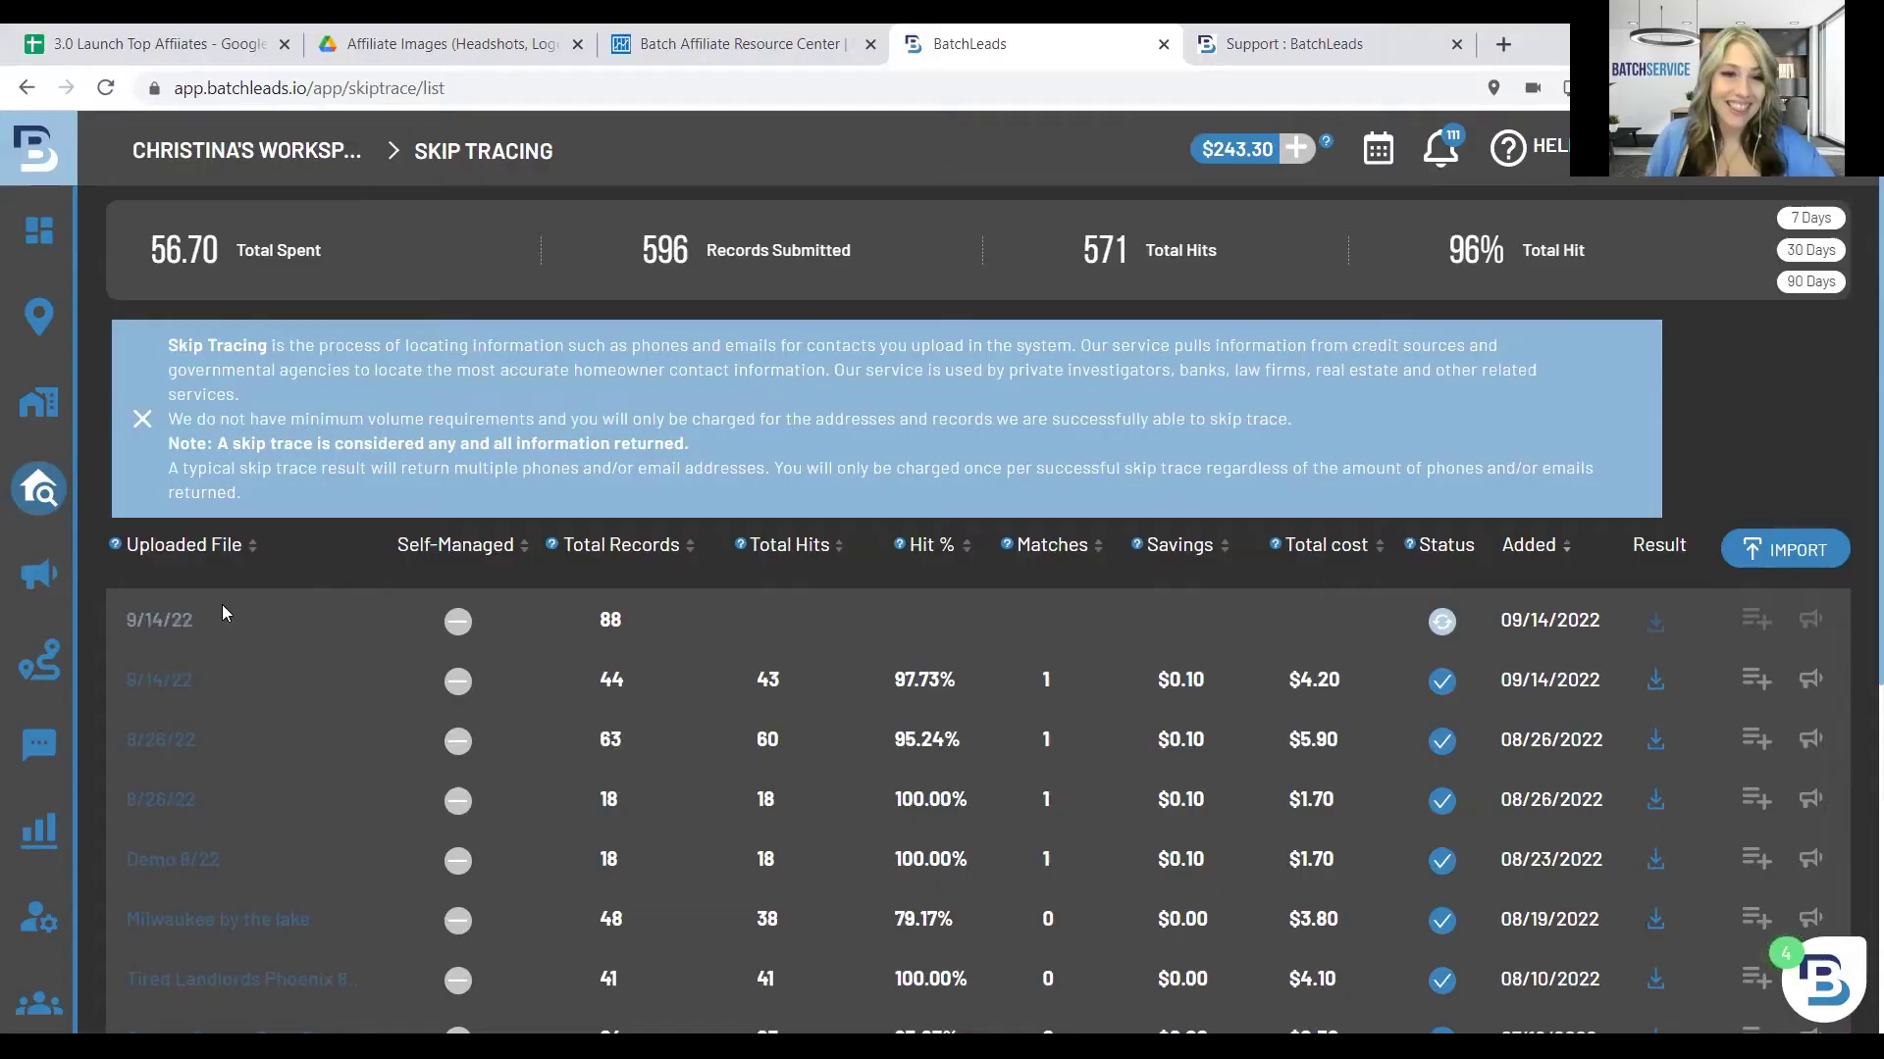
mouse_move(119, 618)
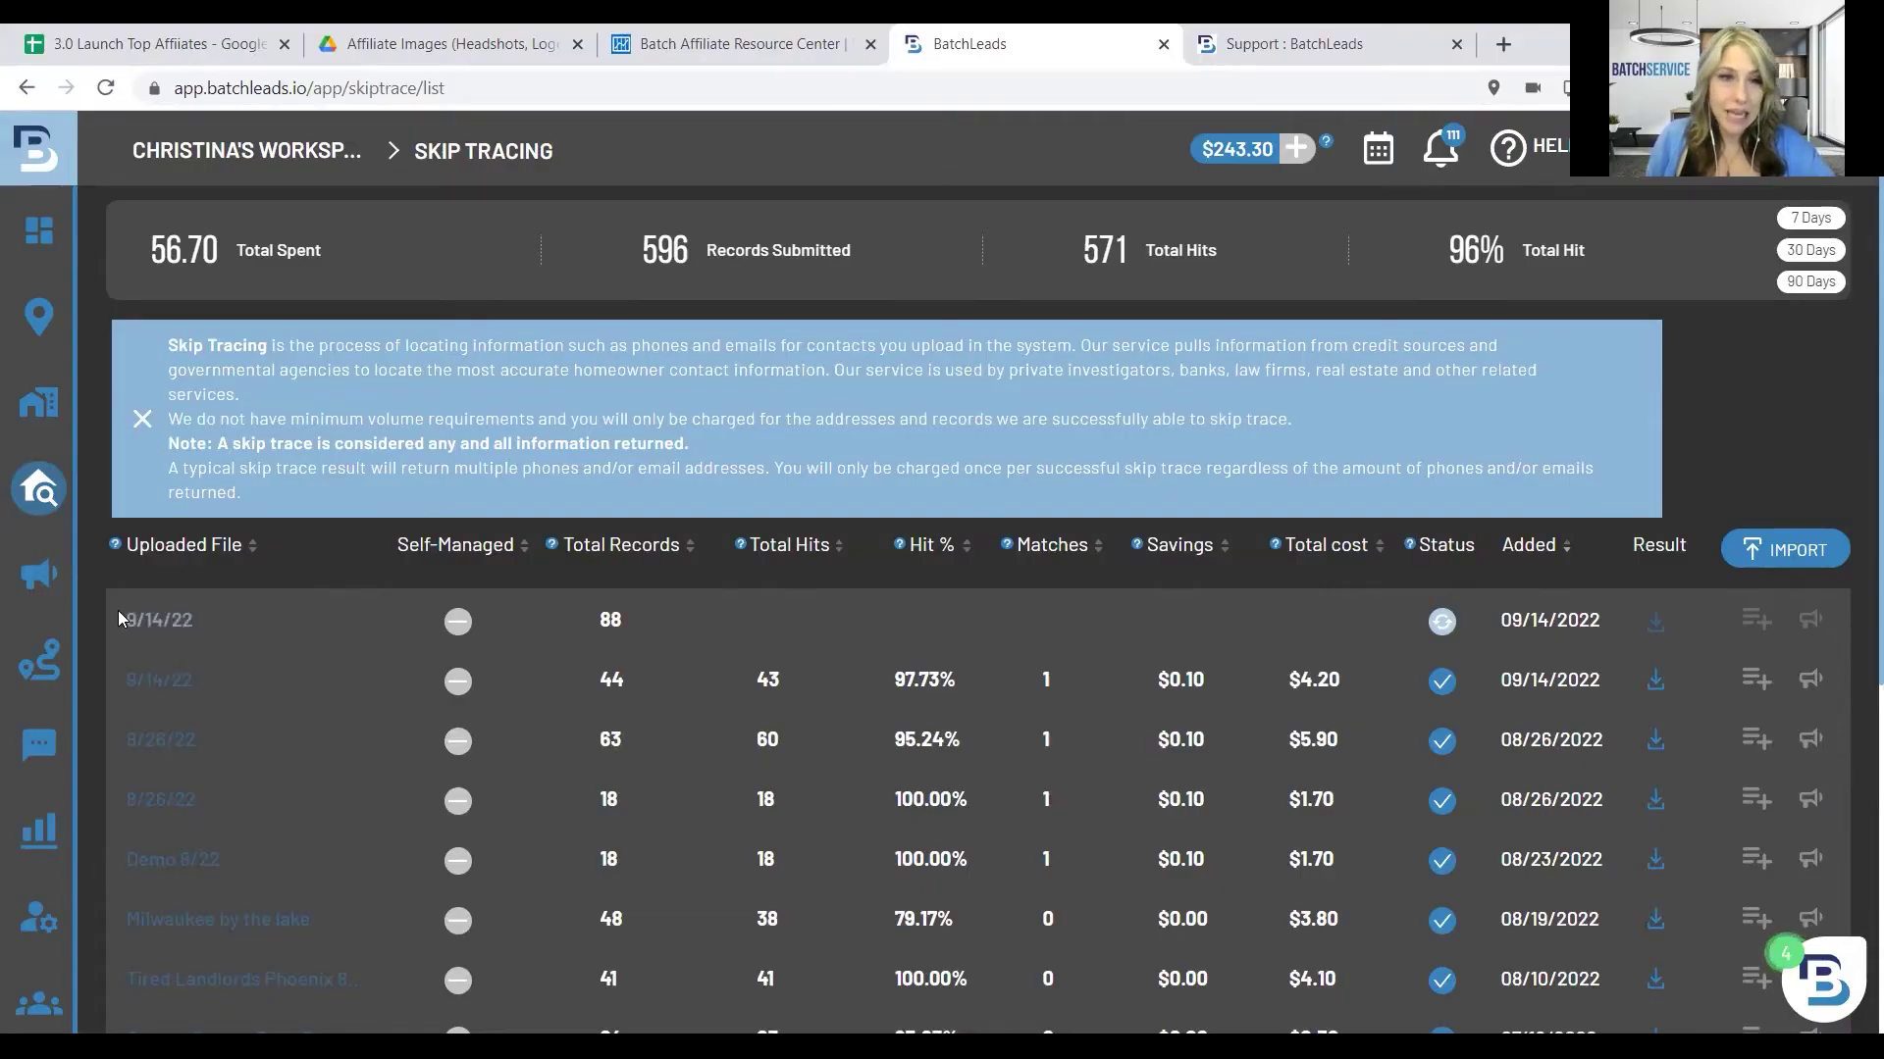
Step: Set the minimum list count to 5 in the My Lists filter
mouse_move(24, 569)
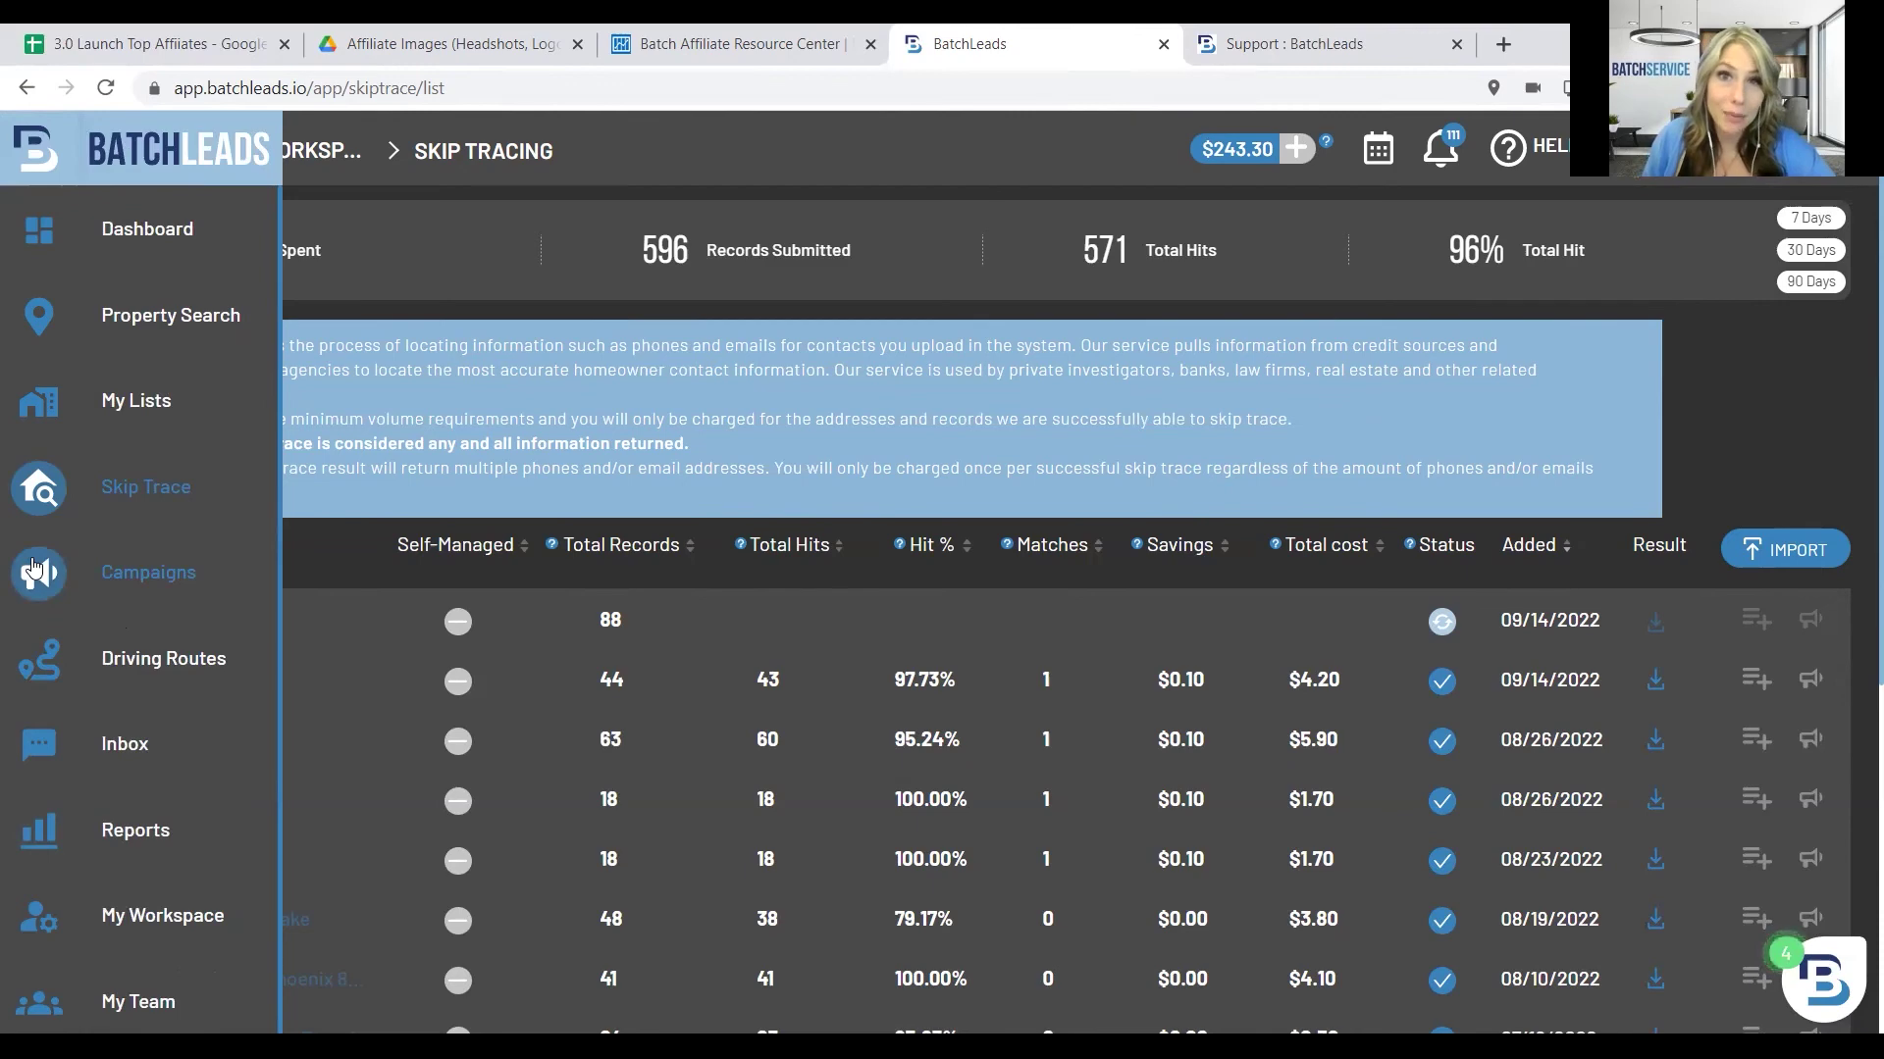
click(136, 402)
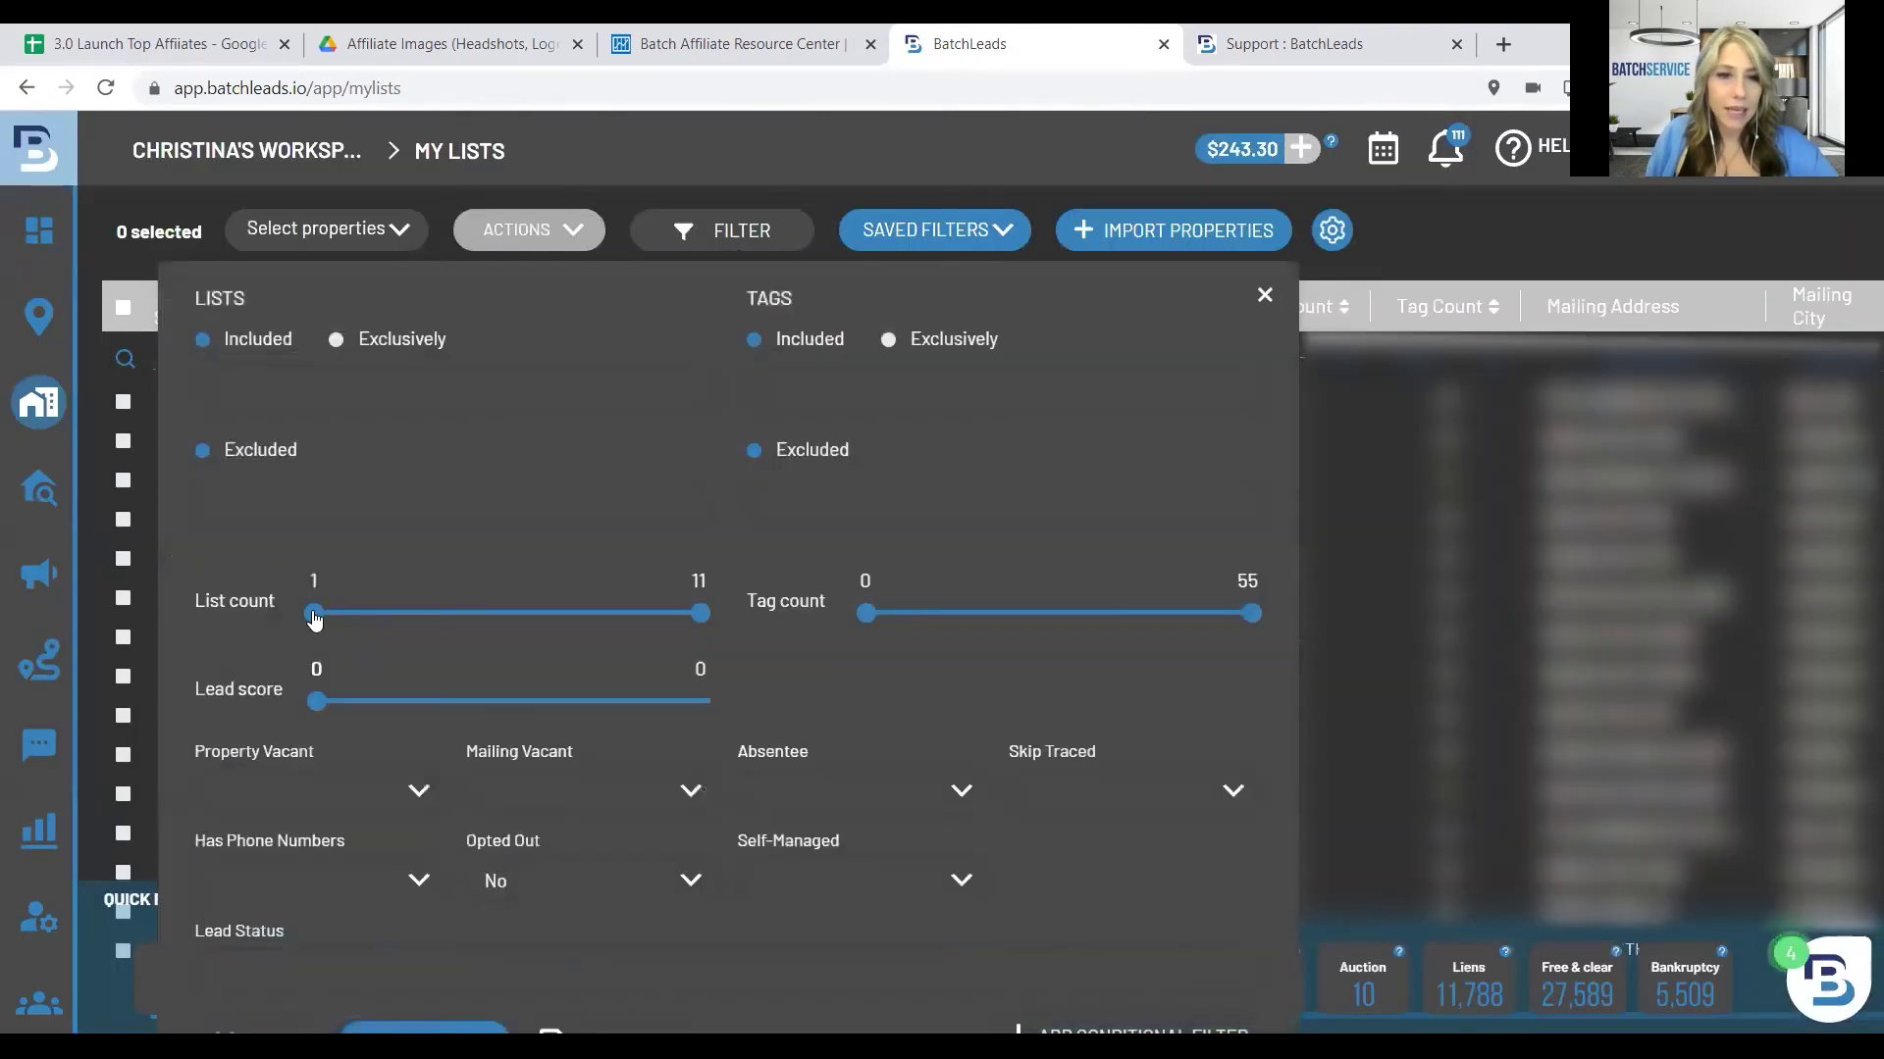
drag(402, 616, 446, 622)
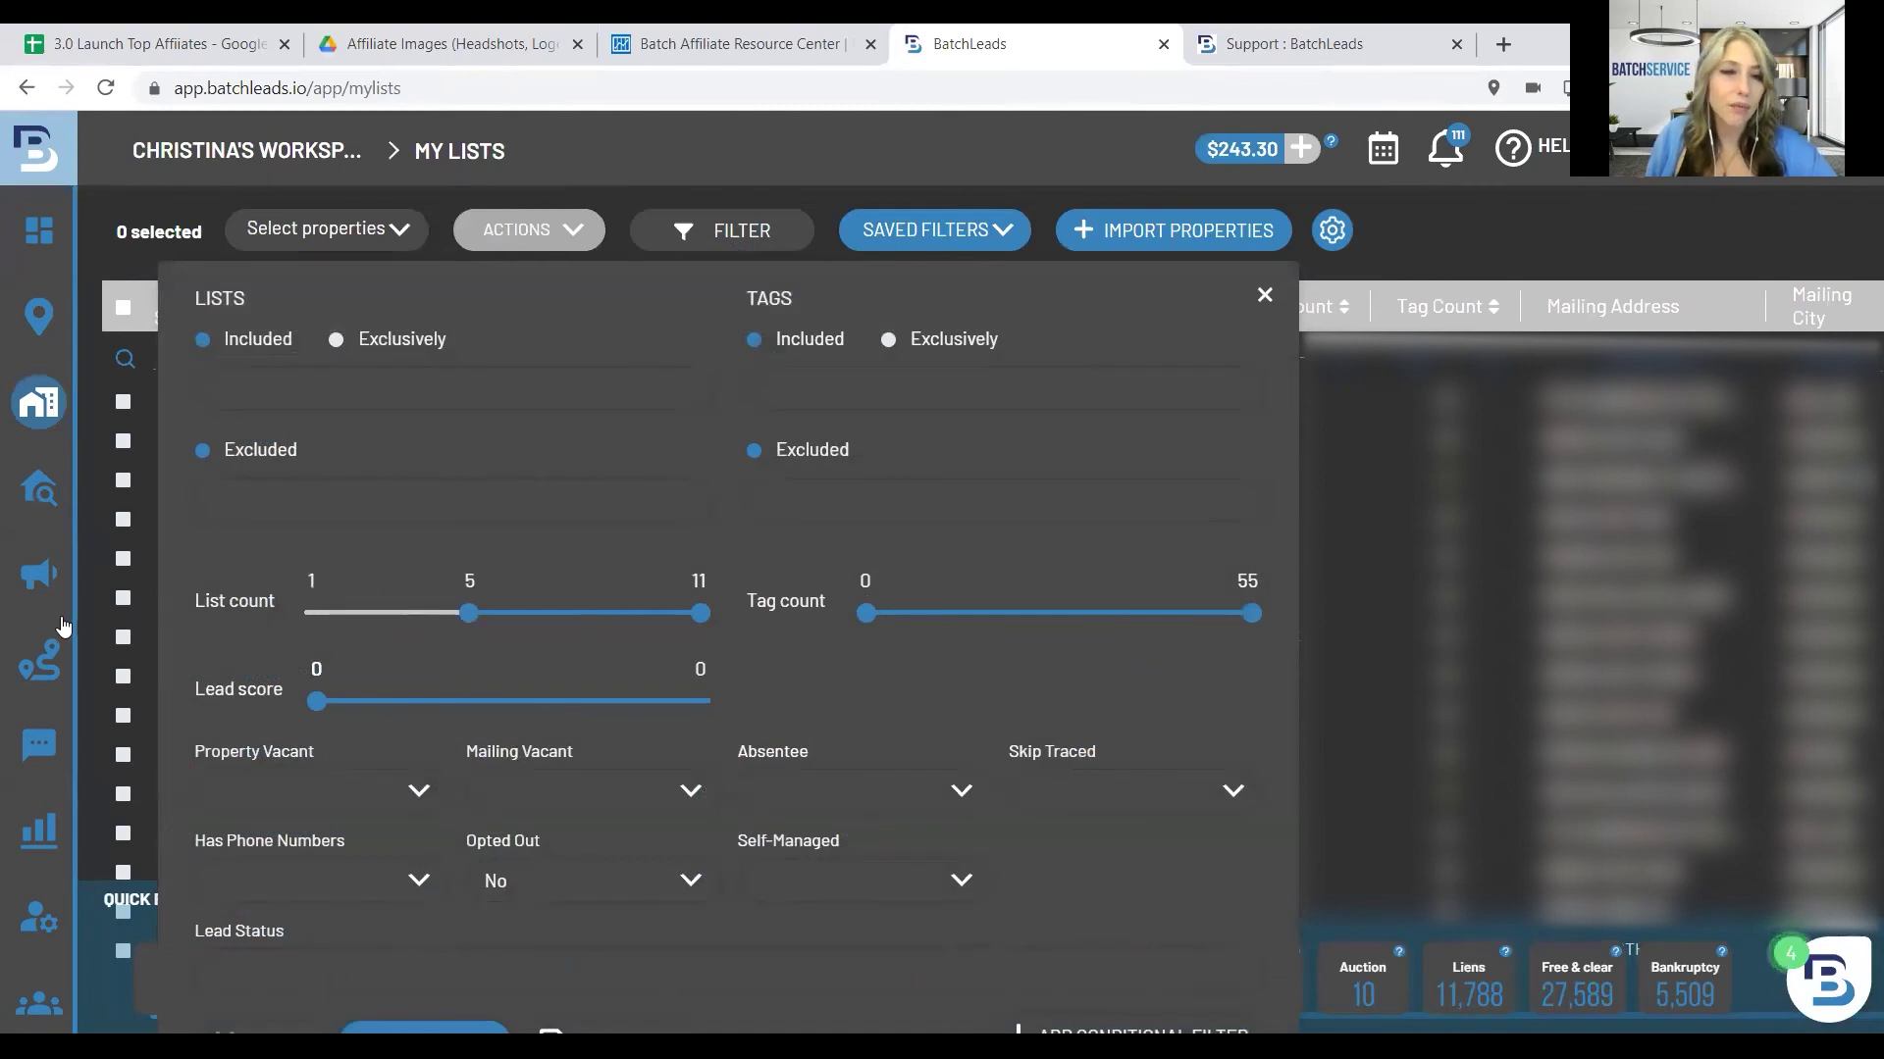
Step: Return to the skip tracing list to check the results of the latest 9/14/22 file
click(147, 488)
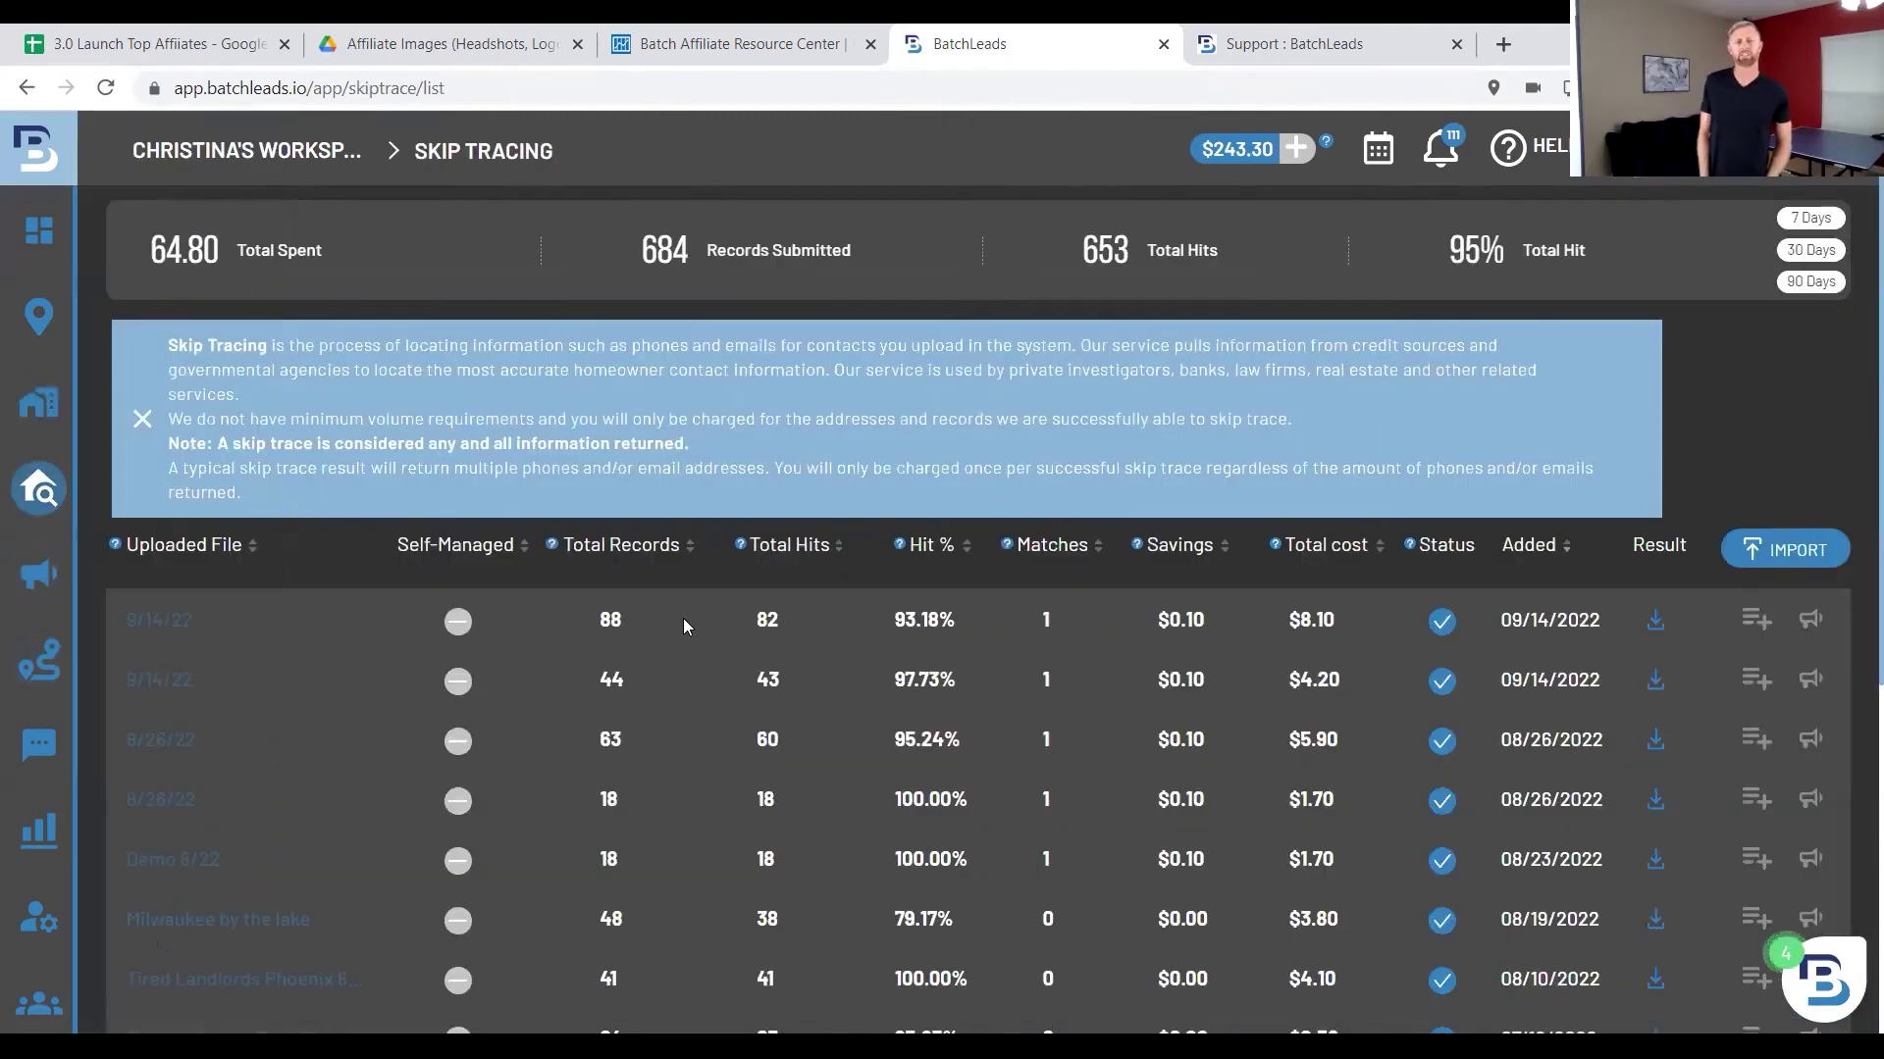